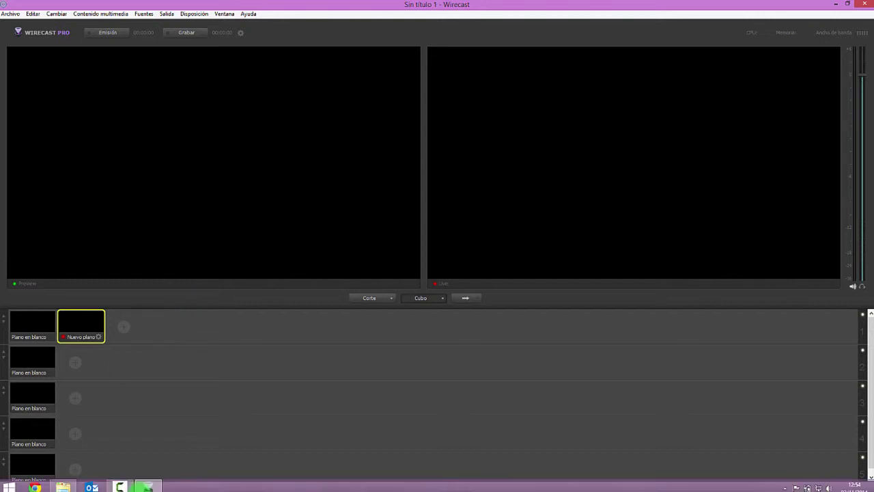
Step: Switch to the Windows Control Panel and open the Blackmagic Design Control Panel for the Intensity Shuttle
right_click(7, 485)
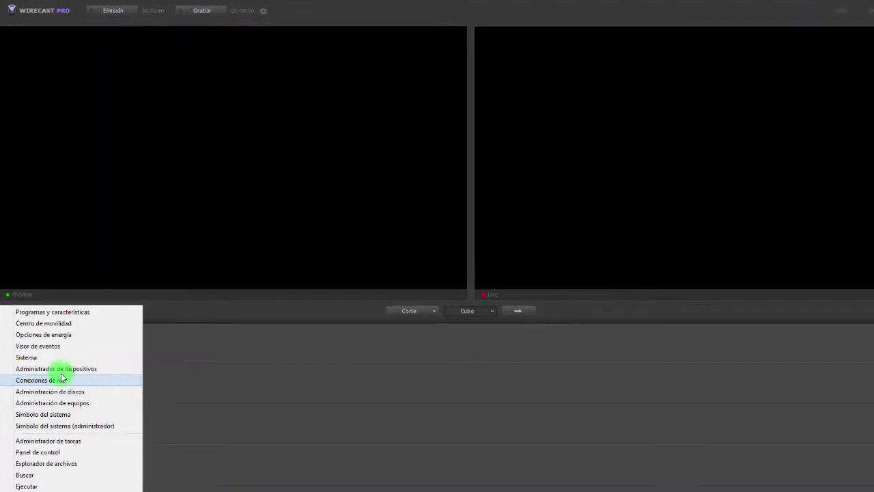
click(27, 491)
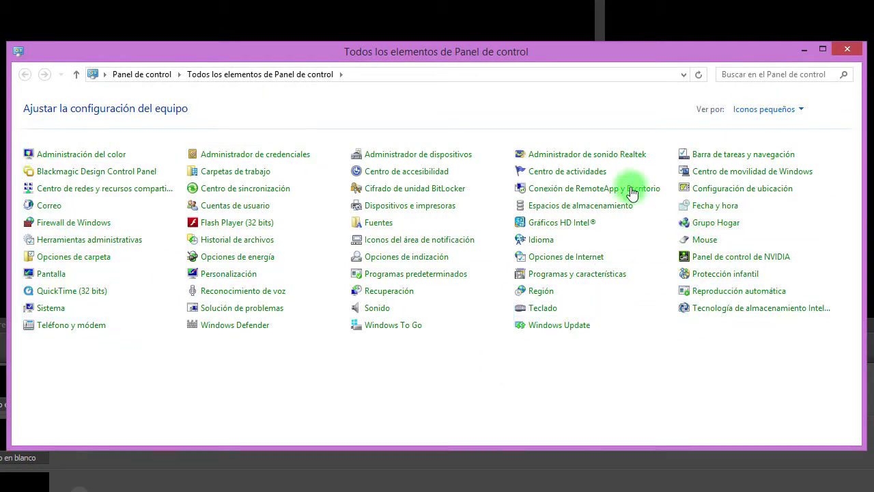
click(66, 176)
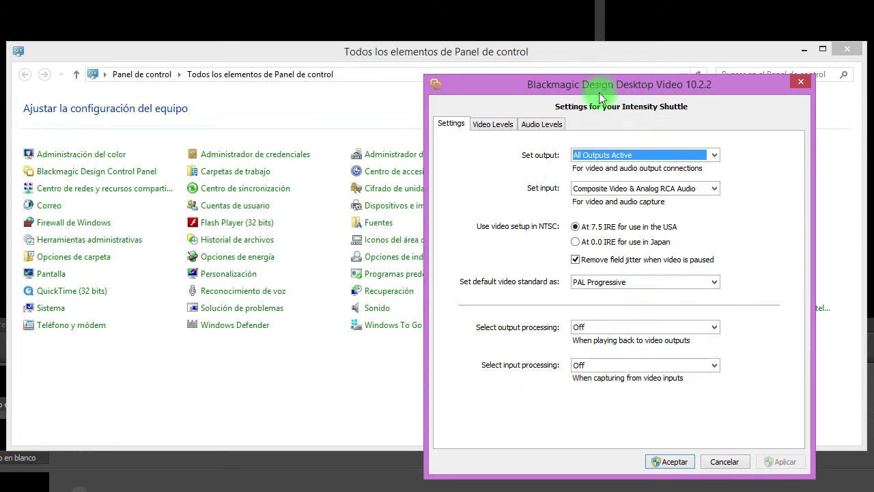
Step: Set the Intensity Shuttle's capture input to HDMI Video & HDMI Audio
click(635, 190)
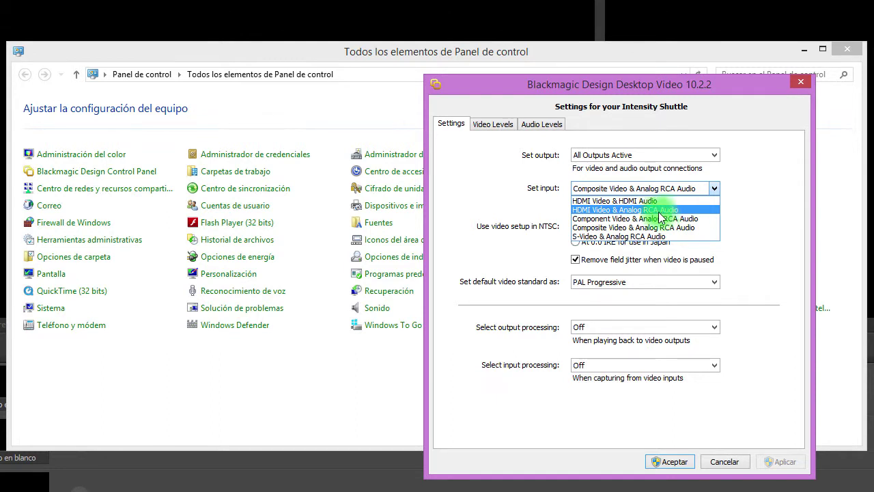
click(606, 201)
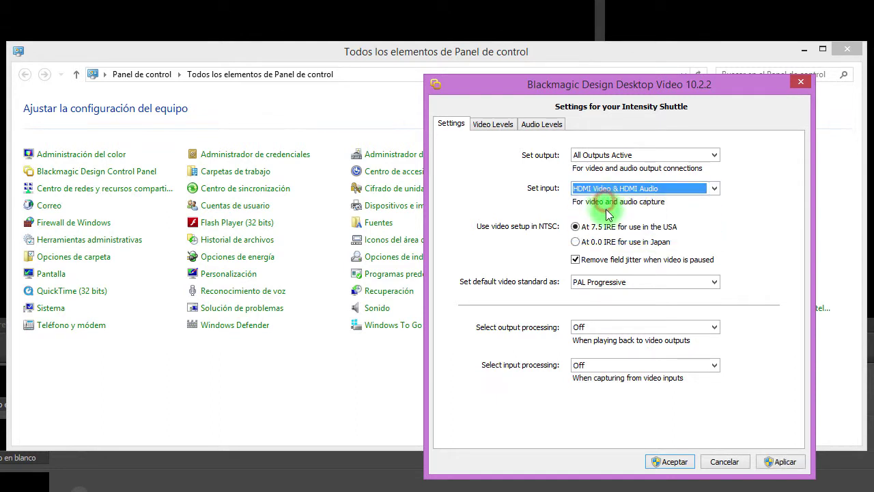
click(594, 189)
click(591, 203)
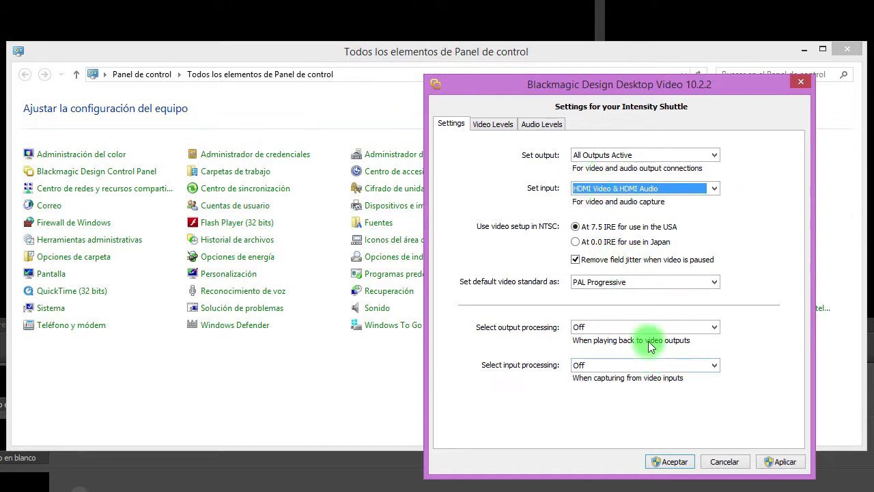
Step: Set the default video standard to HD 1080i 50, apply the settings and close the Control Panel
click(648, 282)
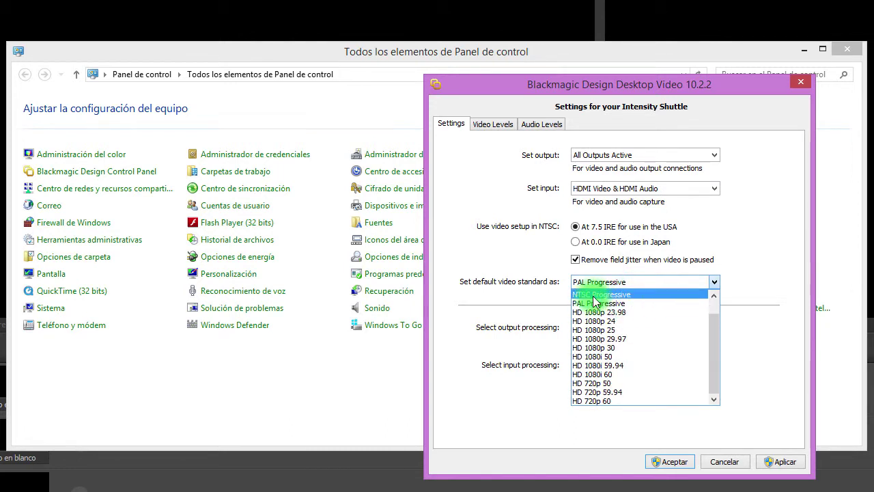
click(598, 356)
click(778, 461)
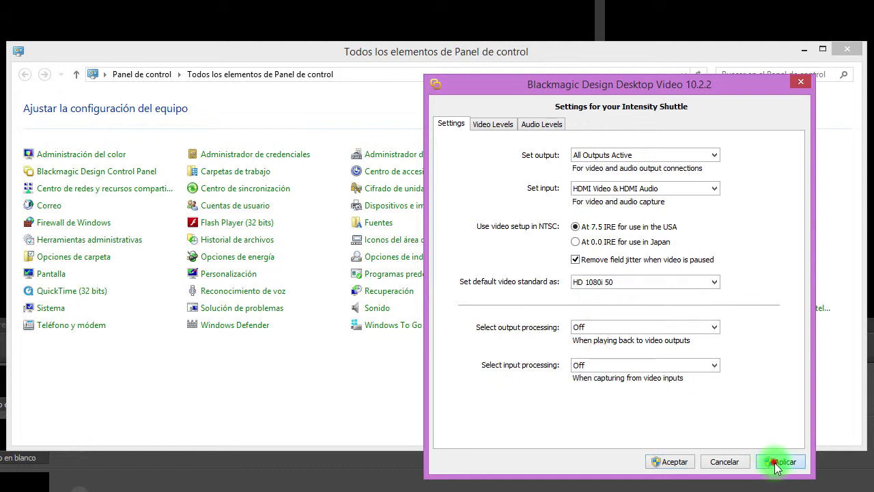
click(667, 461)
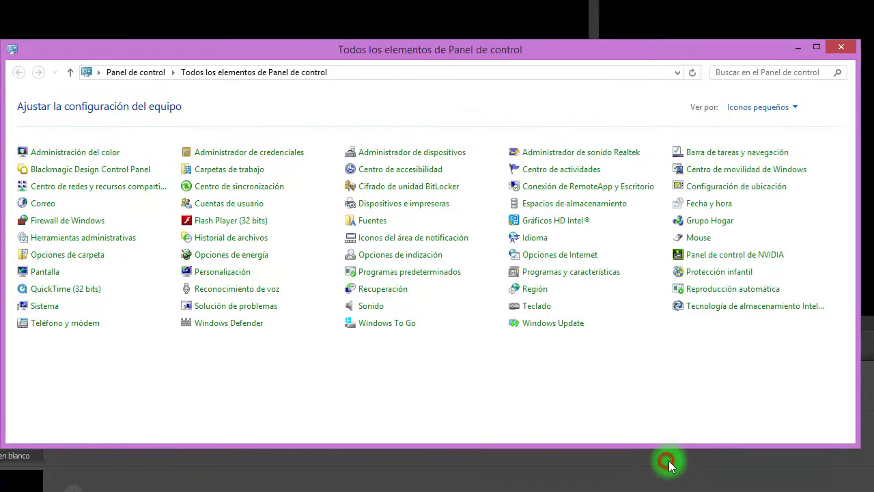
click(841, 47)
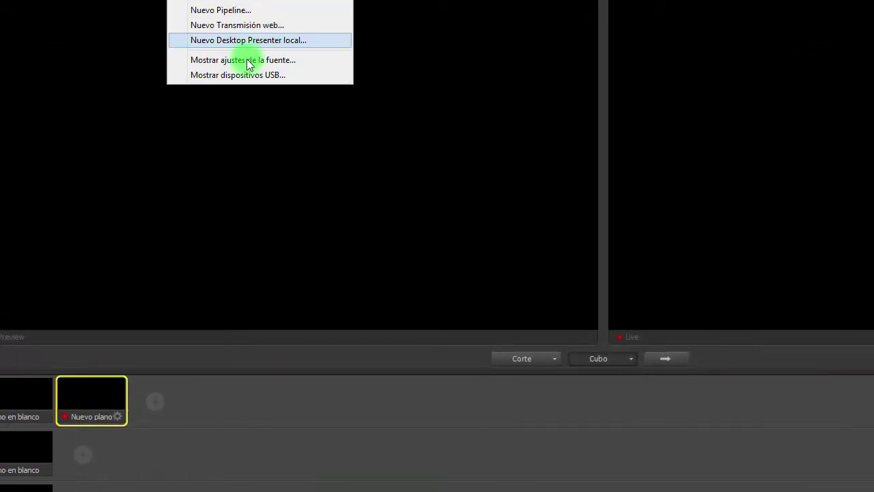
Step: Switch to Wirecast and examine the Intensity Shuttle_1 capture card in the source settings
click(228, 49)
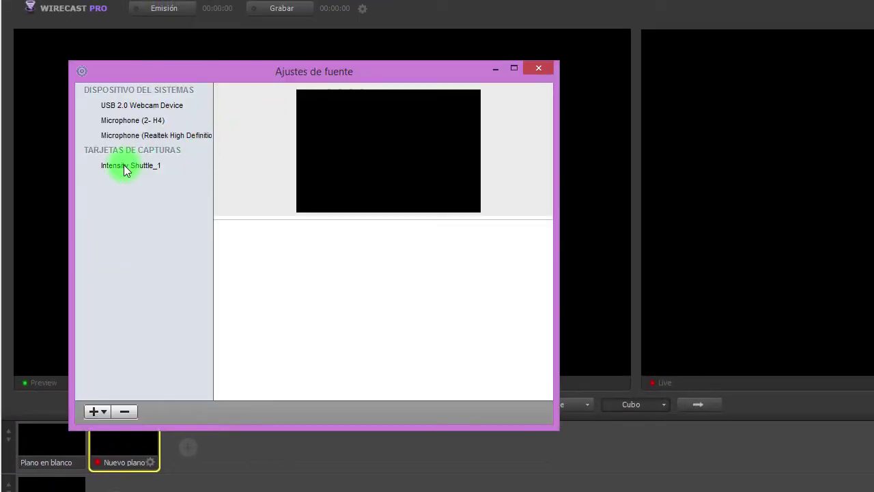
click(125, 166)
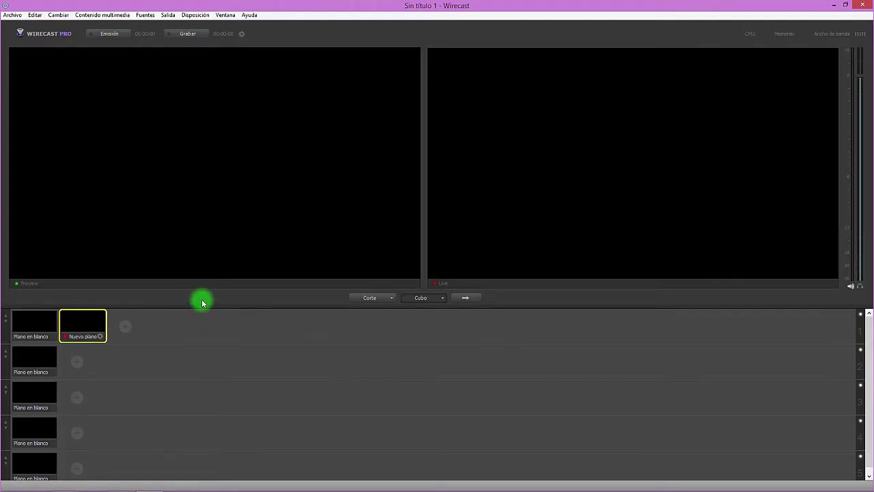
Step: Delete the shot named Nuevo plano from layer 1
right_click(88, 326)
click(127, 394)
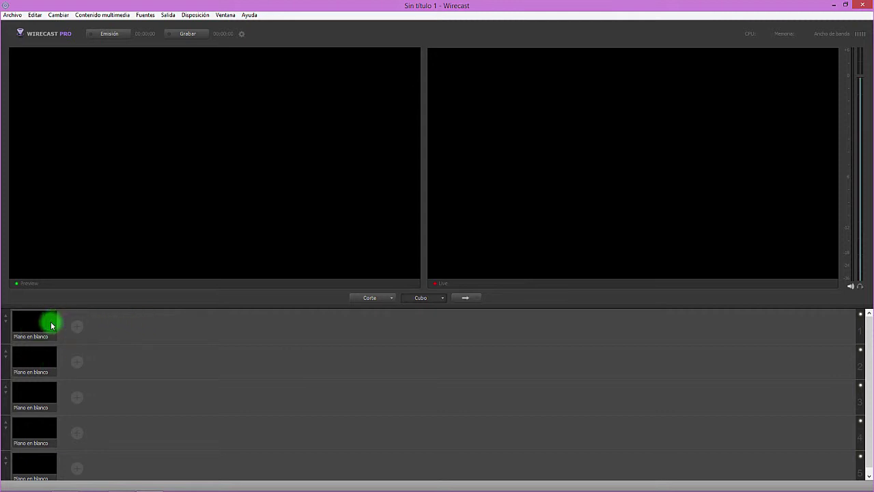
Step: Add a USB 2.0 Webcam Device shot to layer 3 and show it in the preview
mouse_move(89, 332)
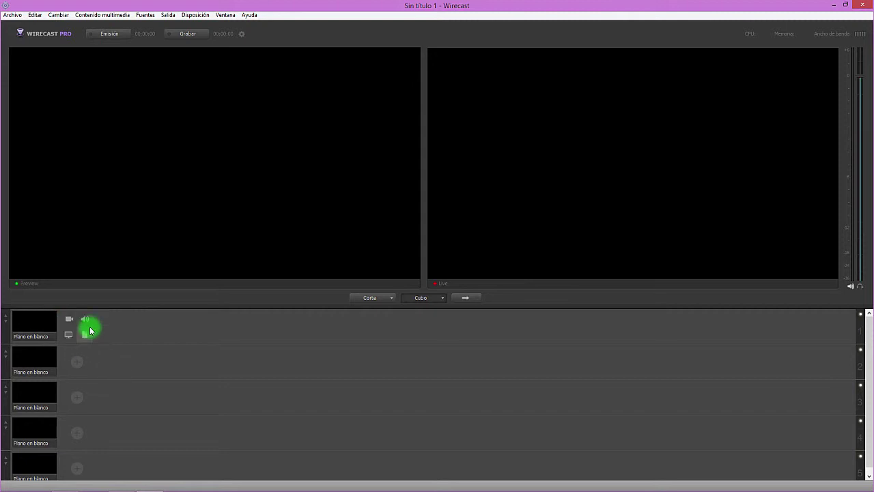
mouse_move(63, 323)
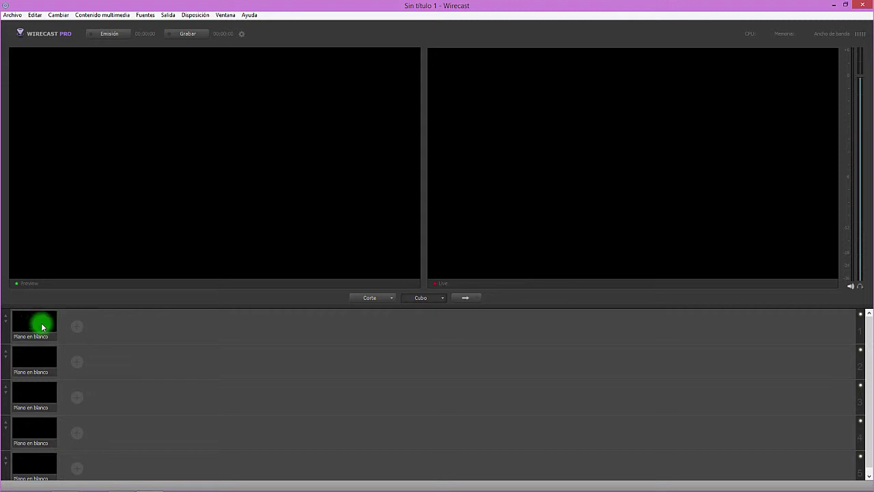
mouse_move(72, 355)
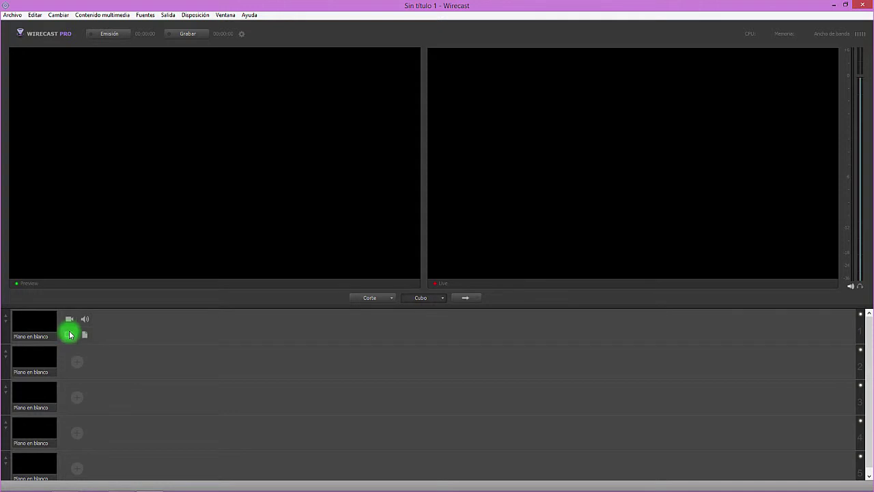
mouse_move(83, 400)
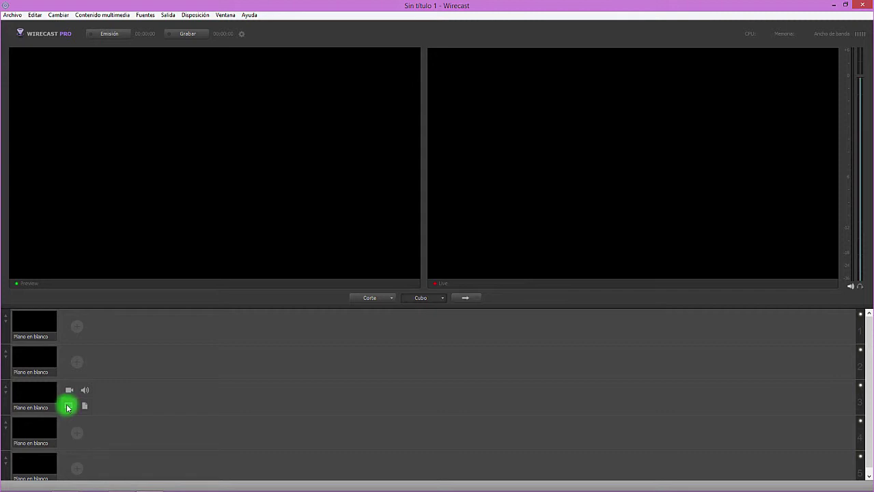
click(70, 392)
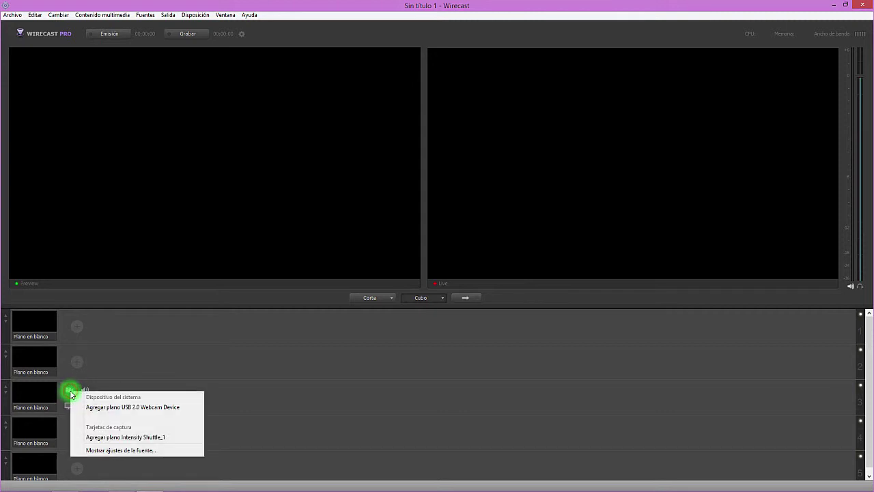
click(143, 407)
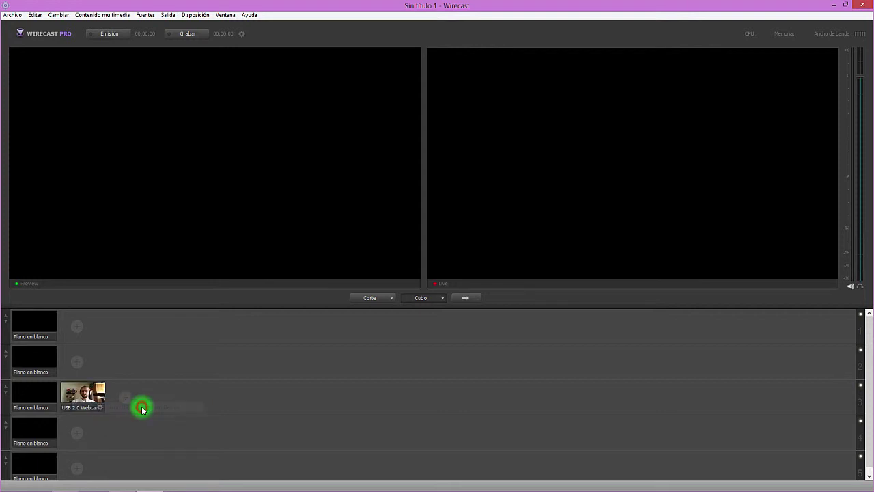
click(91, 394)
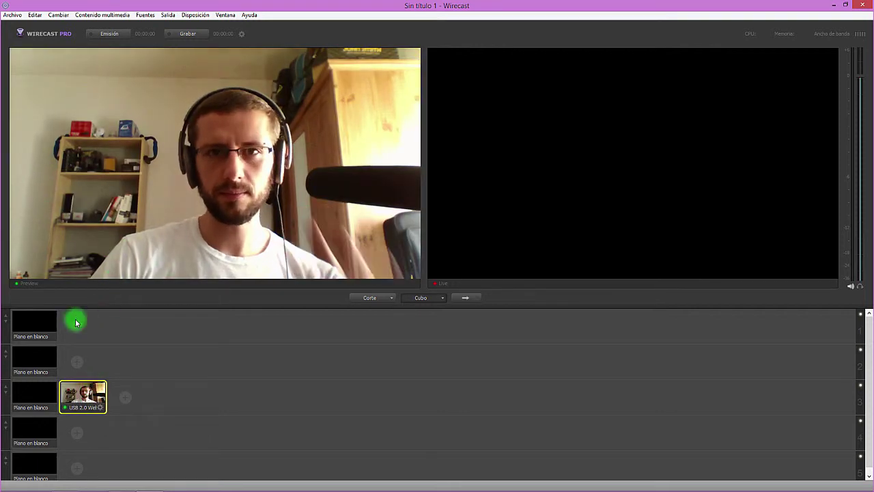
Step: Add an Intensity Shuttle_1 capture card shot to layer 3, beside the webcam shot
mouse_move(121, 406)
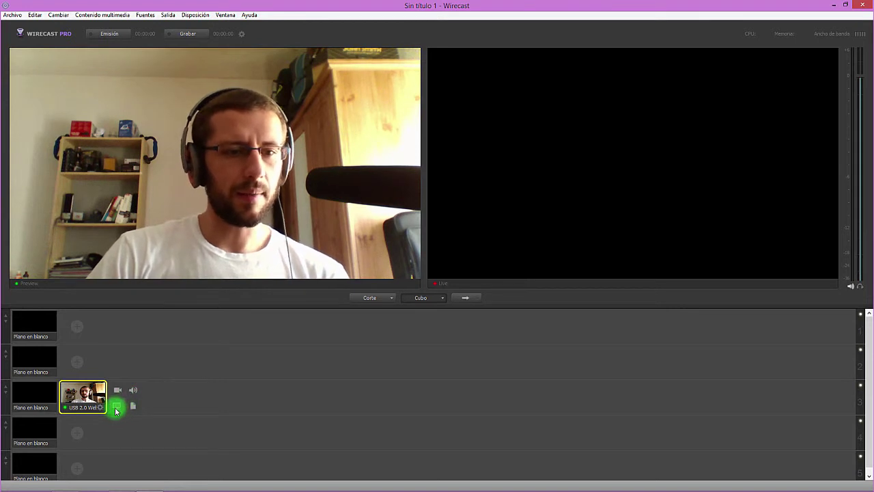
click(117, 390)
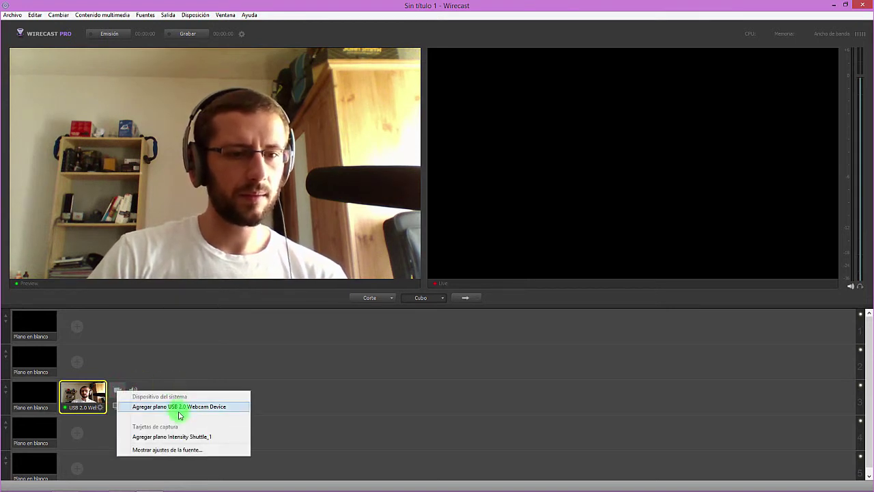
click(179, 437)
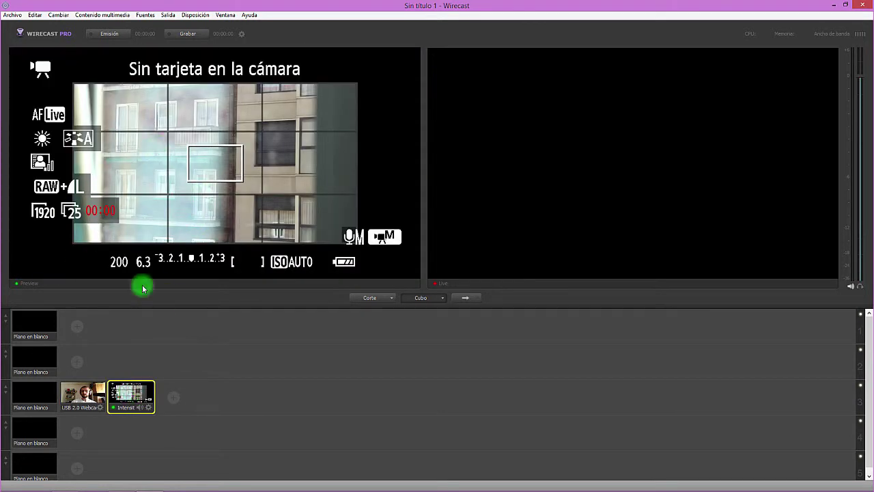
Step: Switch the preview back and forth between the webcam and Intensity Shuttle_1 shots, ending on Intensity Shuttle_1
click(94, 398)
click(130, 394)
click(80, 397)
click(127, 396)
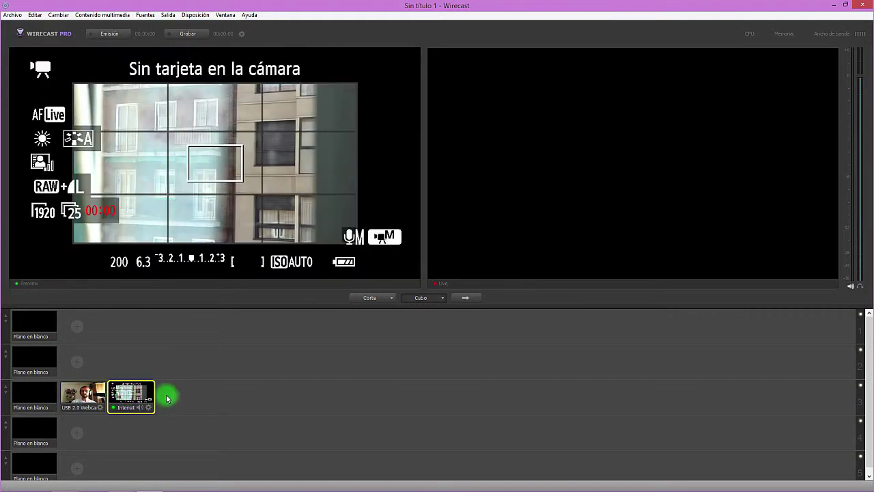
mouse_move(75, 357)
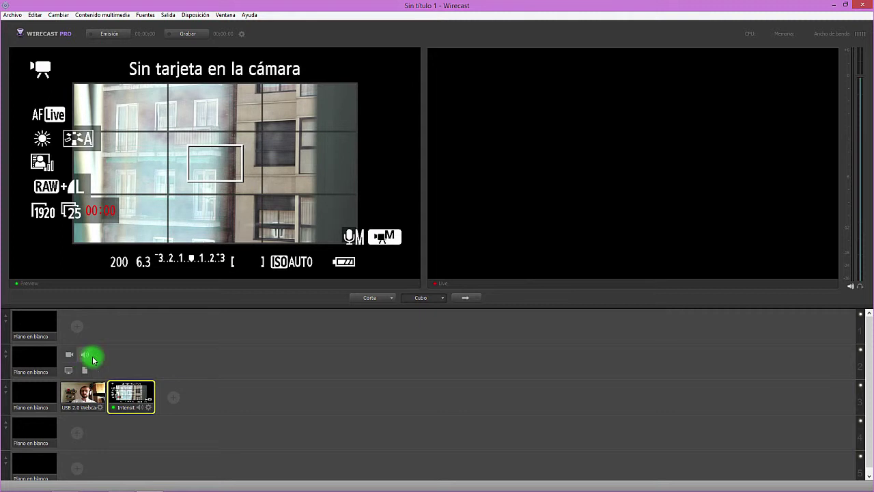
click(85, 369)
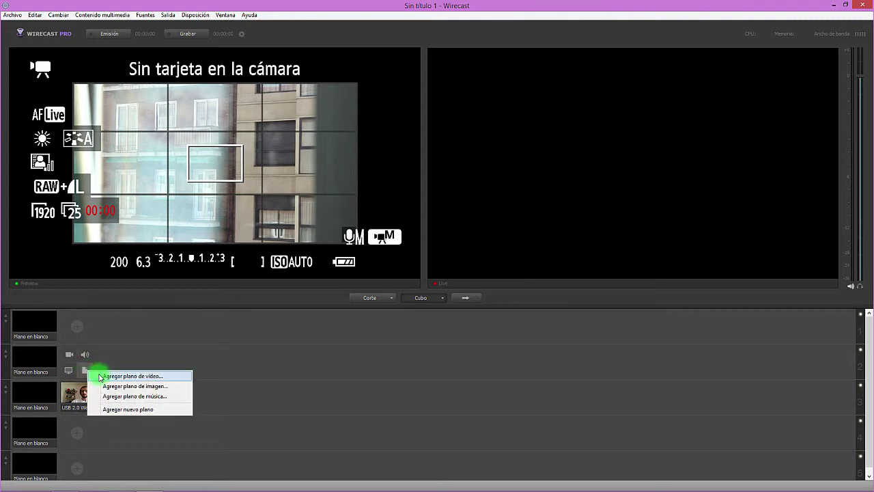
click(122, 386)
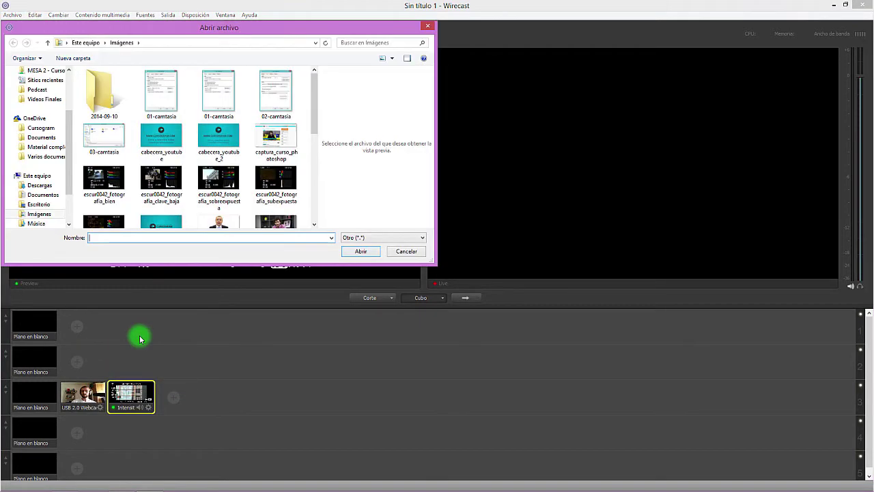
click(412, 252)
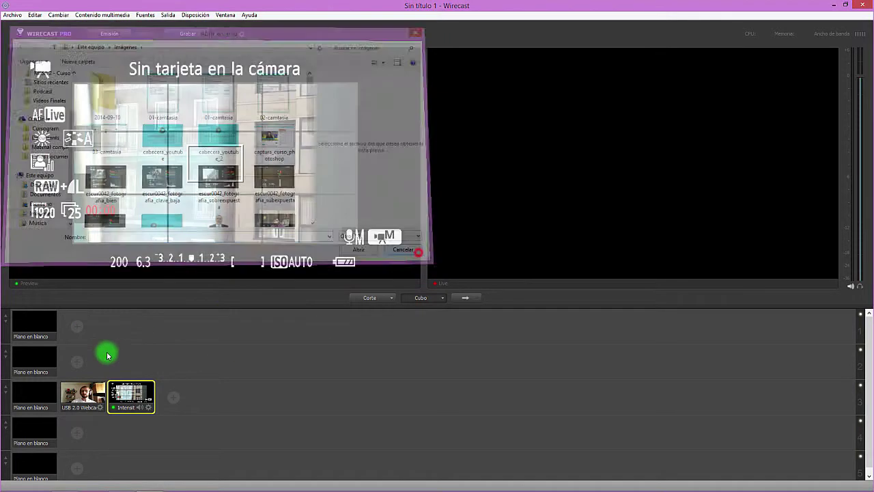
Step: Add the image logo_XXXO_vector copia blanco copia from the desktop's moscas folder as a layer 2 shot and show it in the preview
click(84, 373)
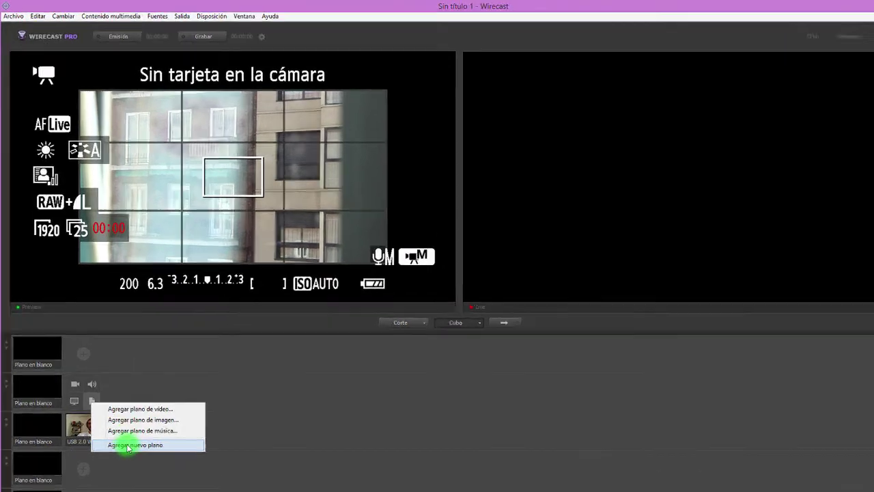
click(118, 411)
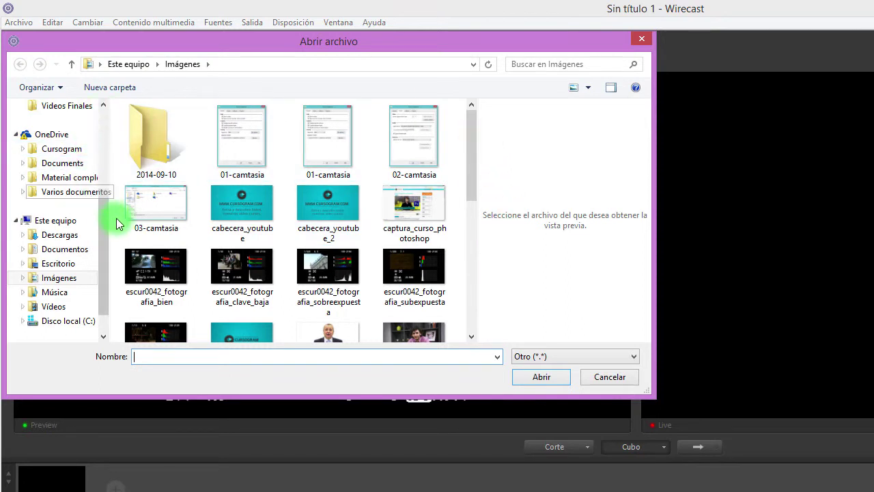
click(56, 264)
double_click(134, 131)
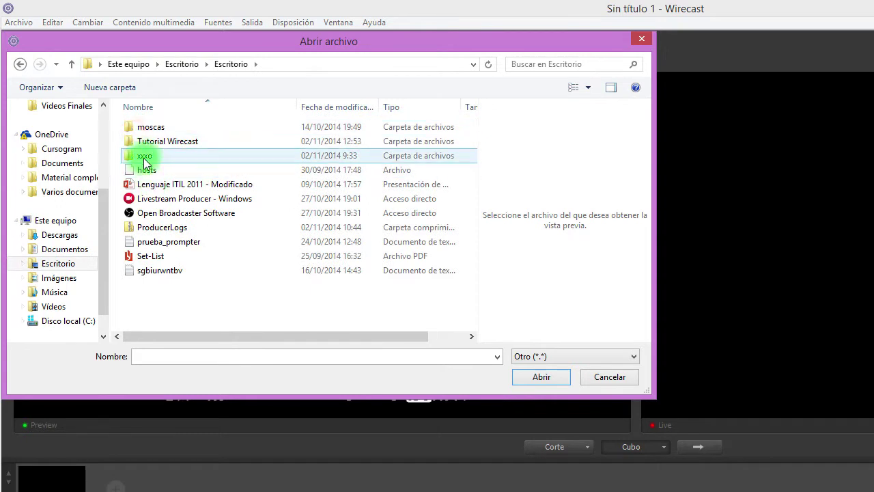
double_click(143, 158)
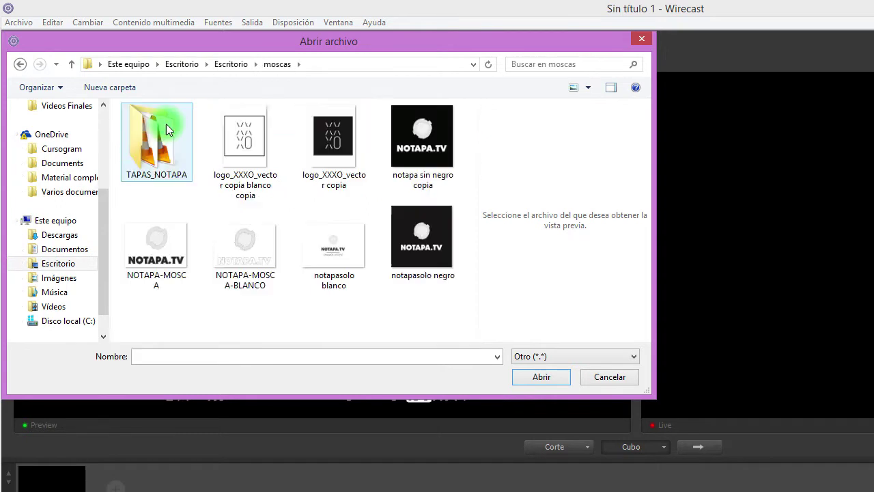
click(243, 147)
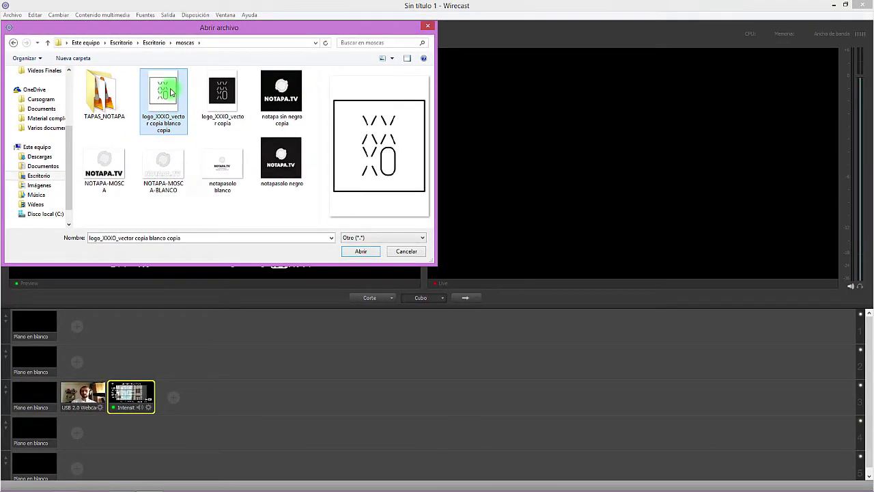
click(349, 250)
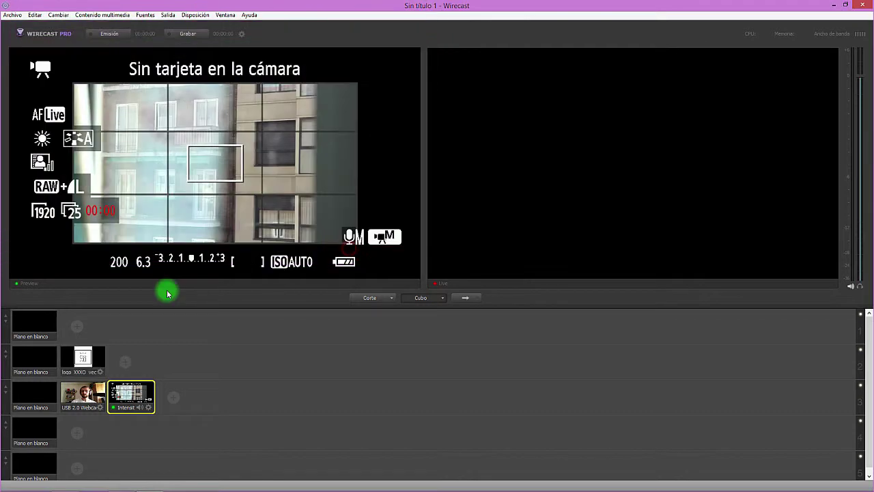
click(93, 359)
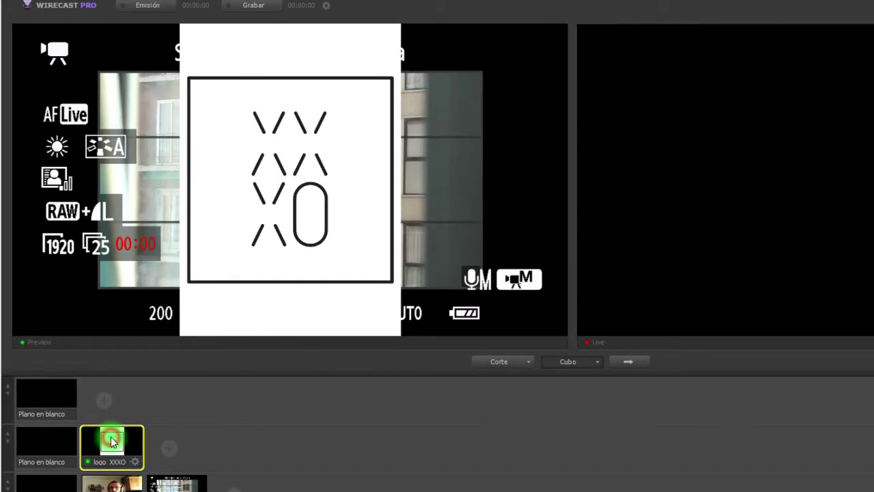
Step: Open the layer 2 logo shot for editing and display the crop settings of its image source
double_click(113, 442)
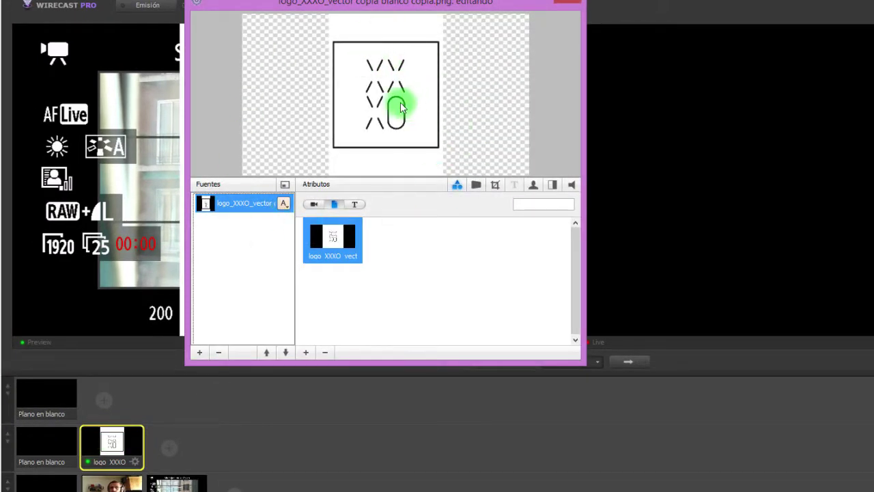
click(497, 187)
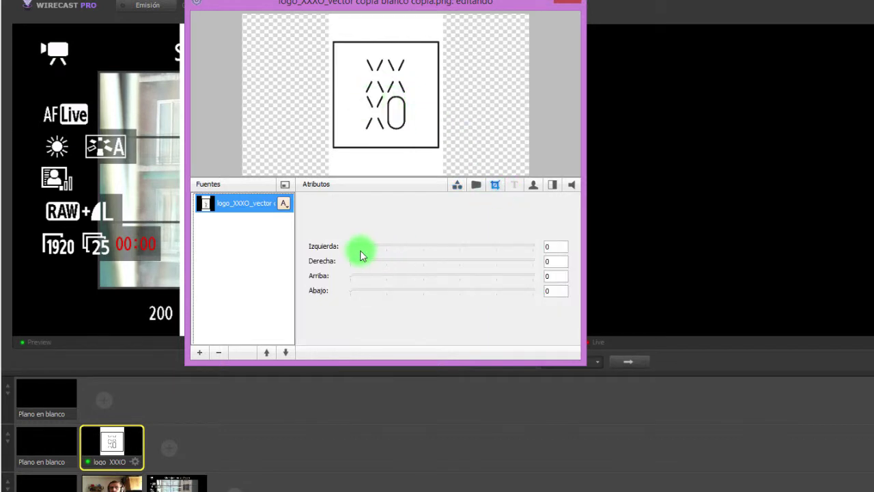
click(229, 203)
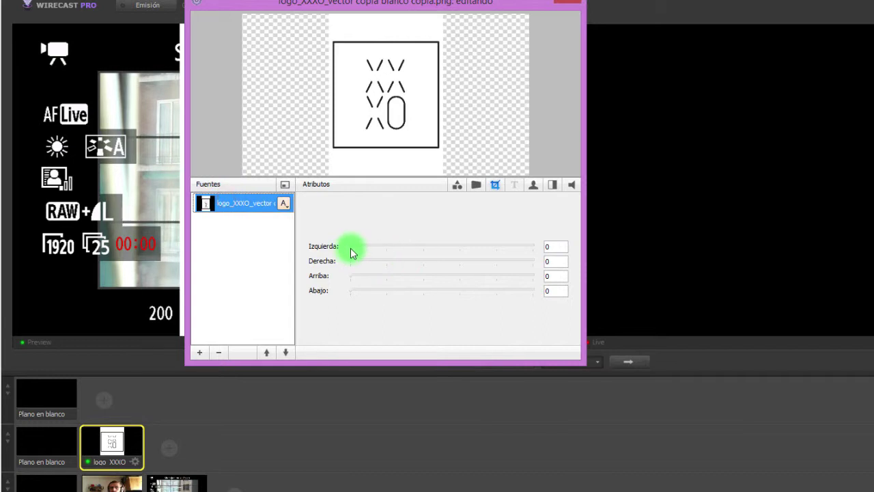
Step: Try out different left crop amounts on the logo image
drag(352, 249, 354, 250)
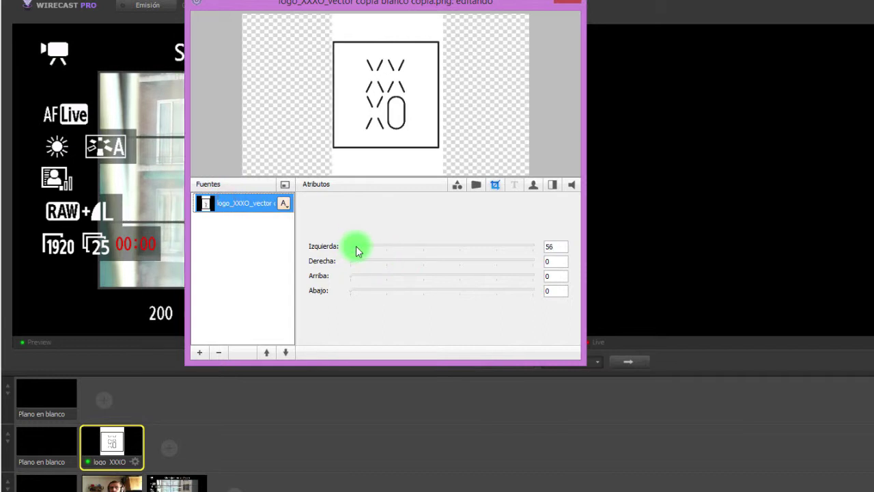
drag(356, 246, 354, 254)
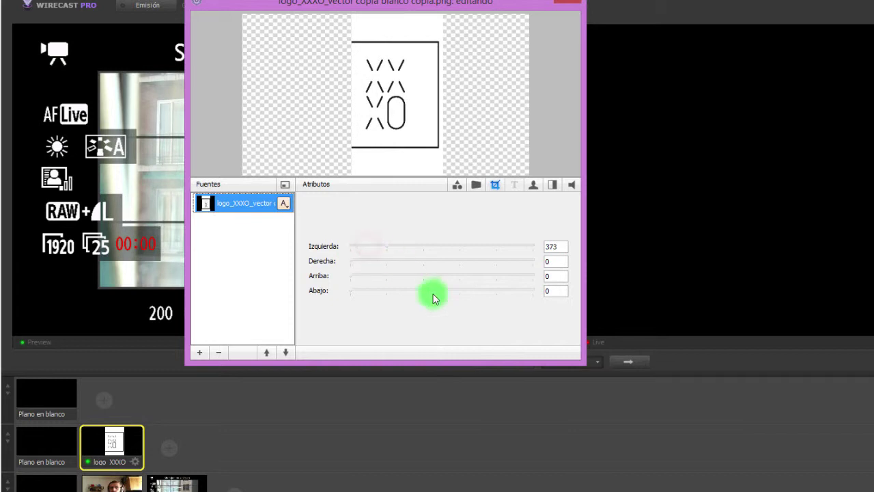
click(372, 248)
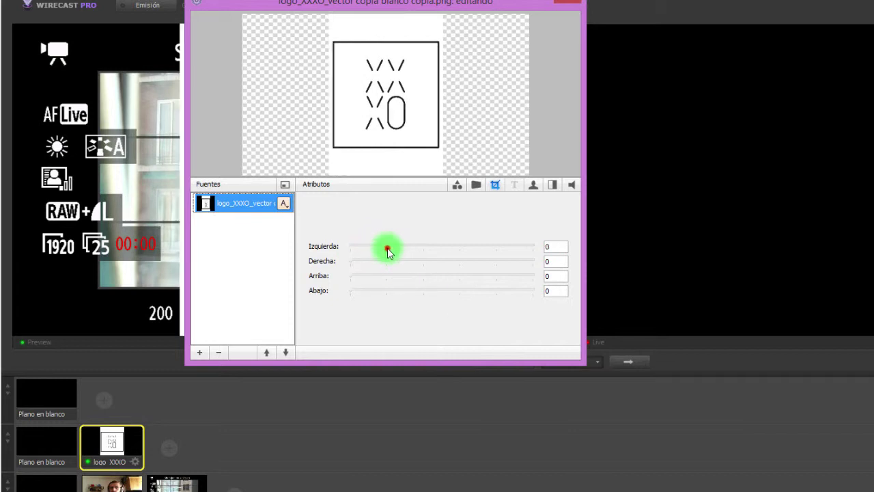
click(387, 248)
drag(376, 244, 360, 260)
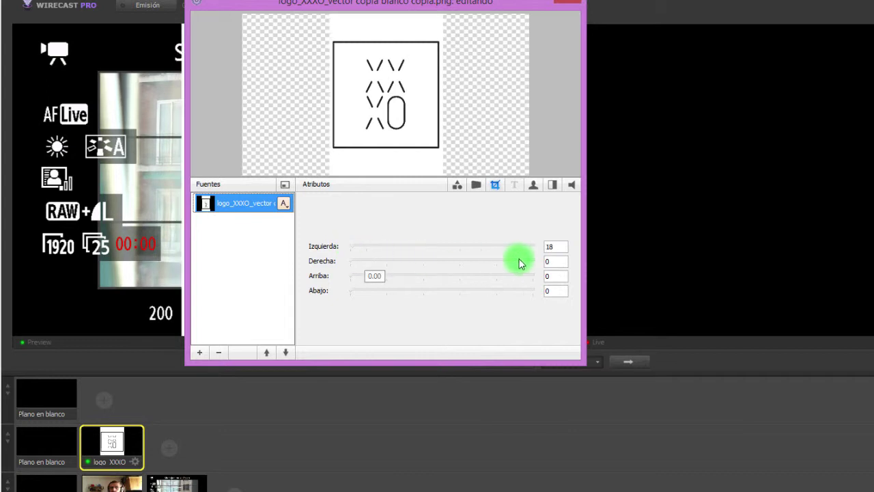
double_click(555, 247)
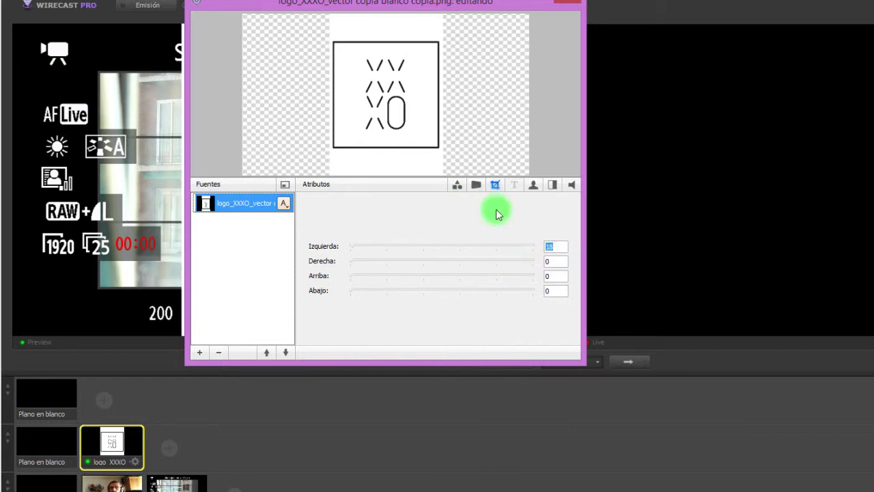
Step: Enlarge the shot editor window and set the logo's left crop (Izquierda) to 35
drag(586, 364, 829, 491)
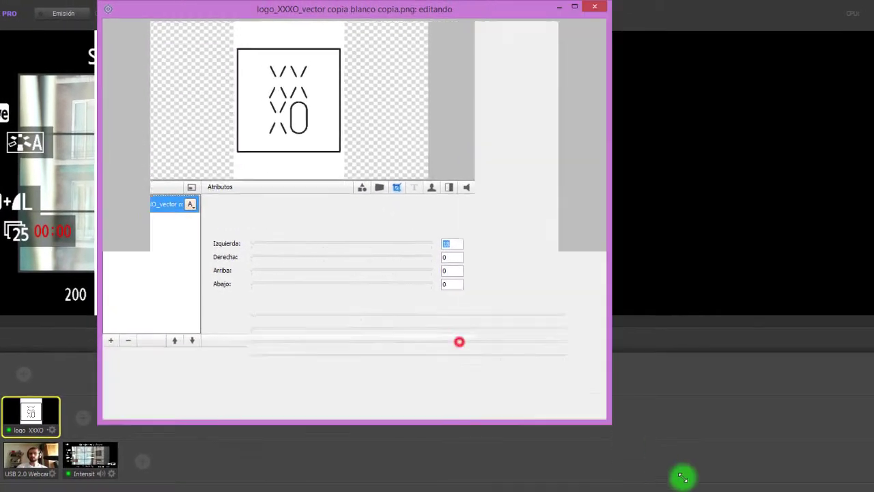
drag(683, 476, 775, 485)
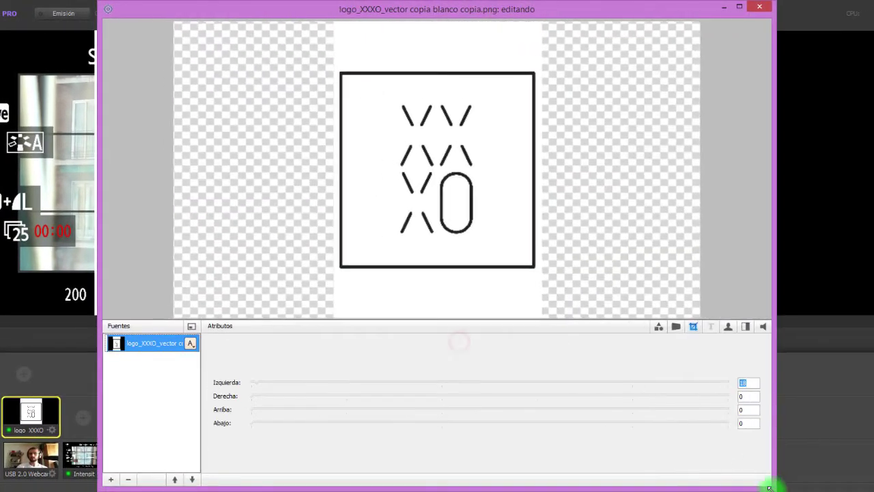
double_click(747, 383)
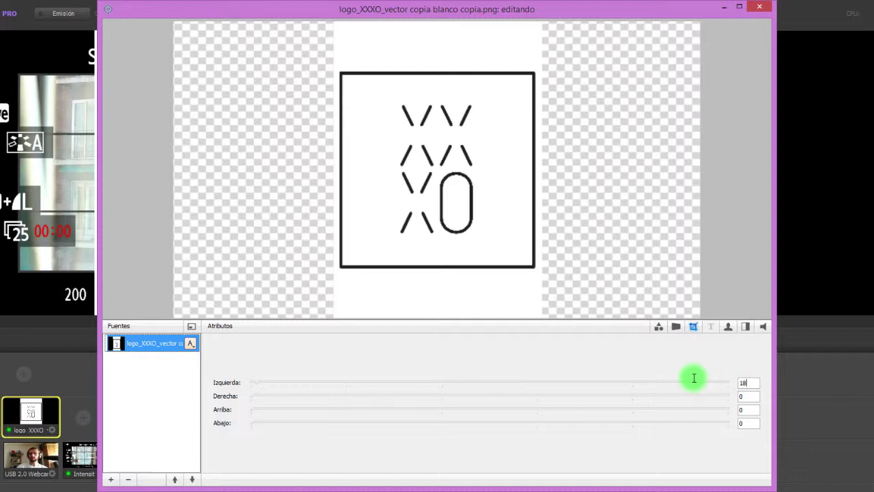
double_click(751, 382)
text(35)
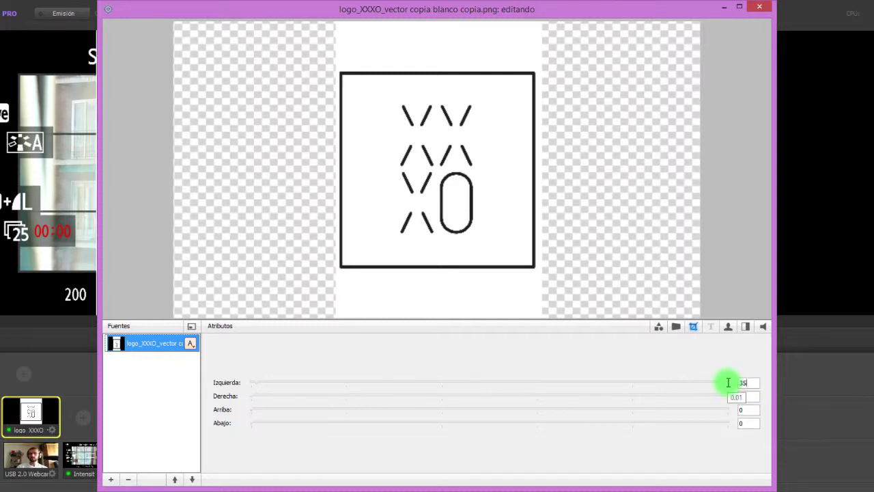
Step: Set the logo's left (Izquierda) and right (Derecha) crop to 50 each
click(751, 397)
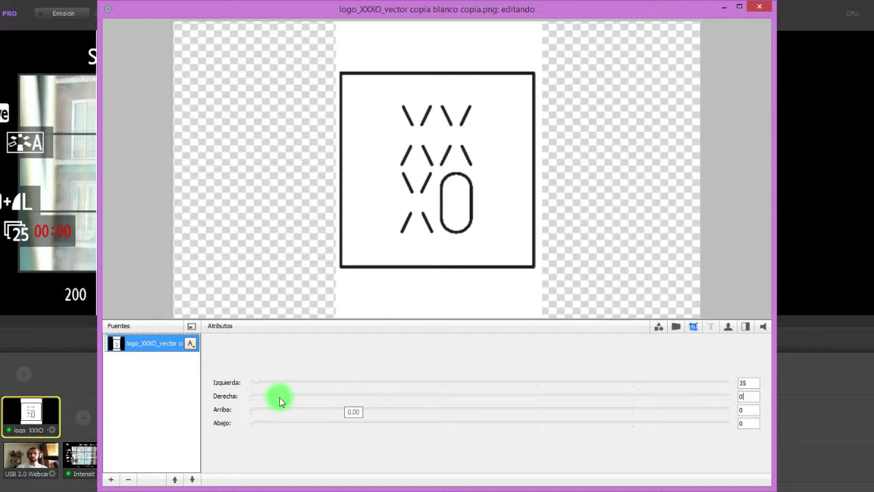
drag(252, 398, 265, 401)
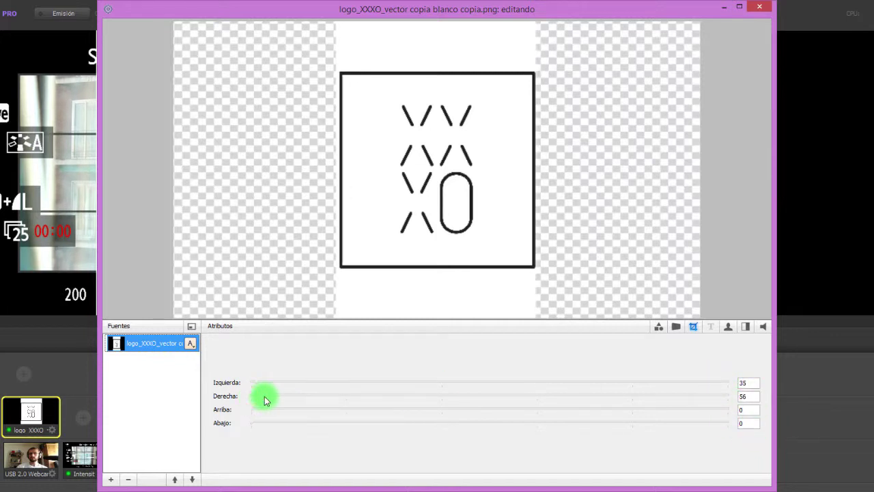
click(746, 383)
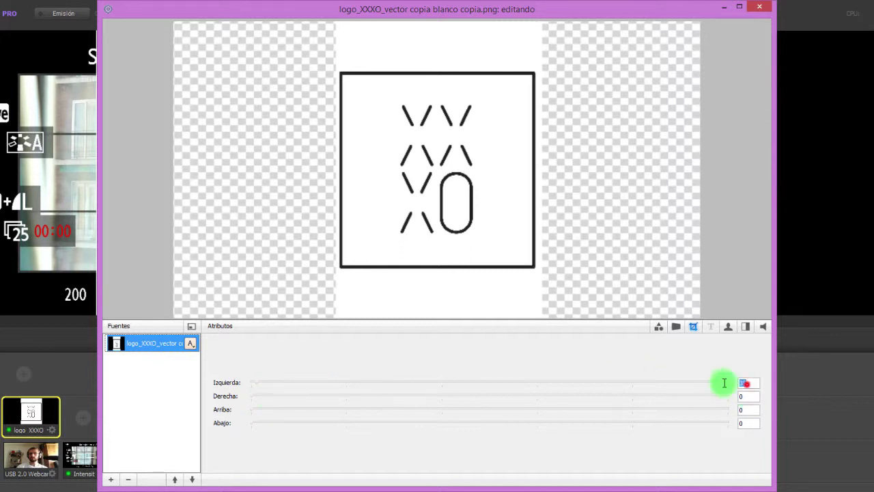
text(50)
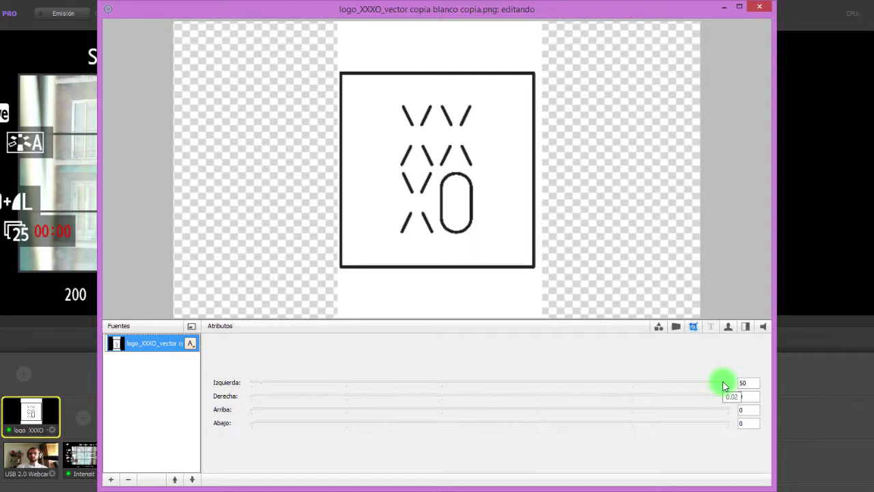
click(747, 396)
text(50)
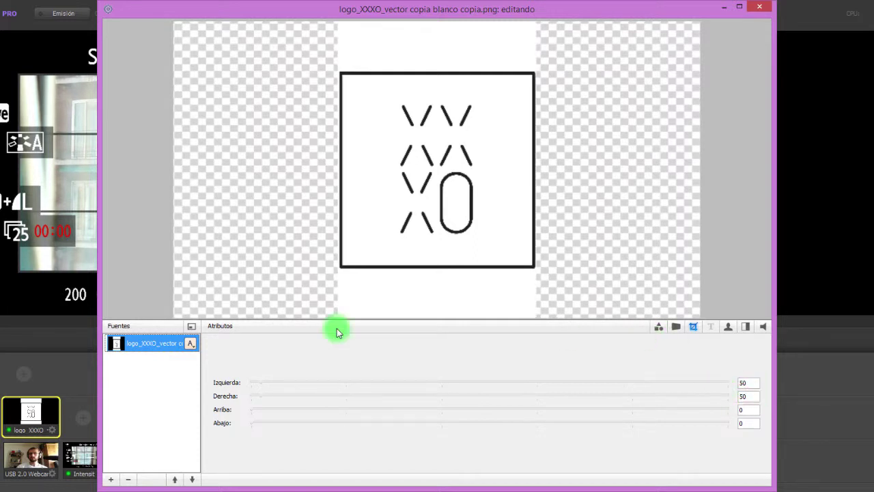
Step: Set the logo's top (Arriba) and bottom (Abajo) crop to 450 each
click(251, 411)
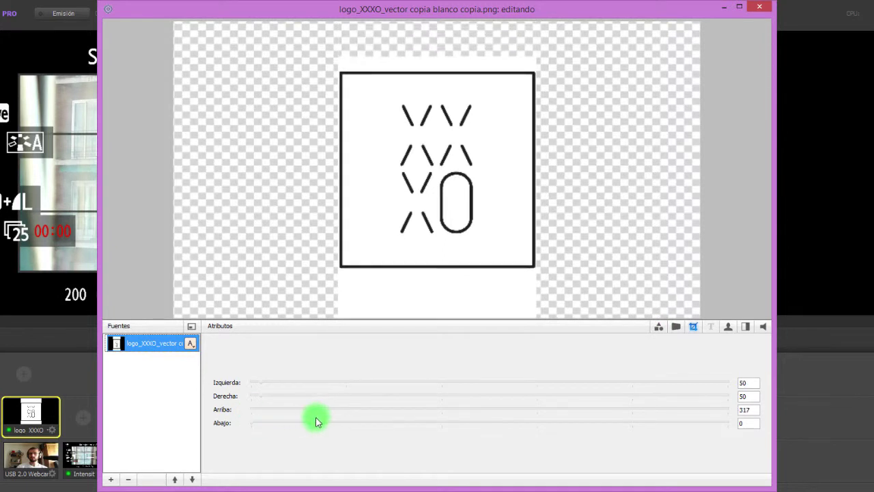
drag(326, 422, 334, 422)
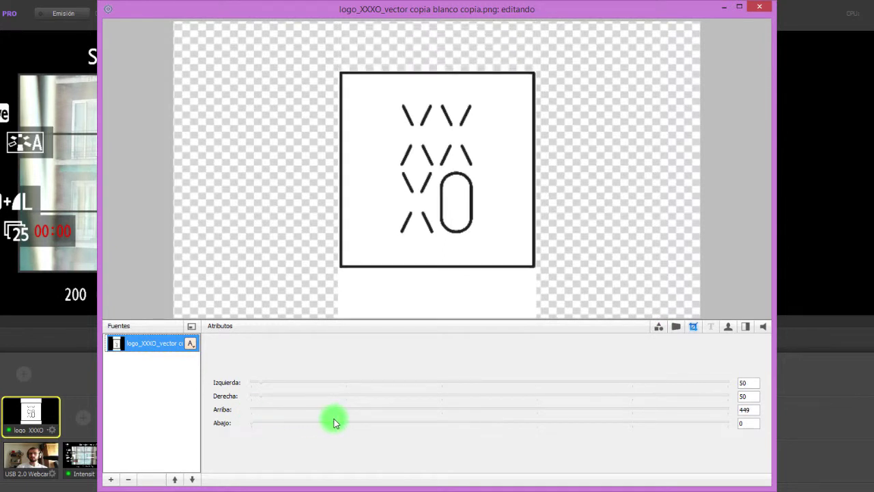
click(754, 413)
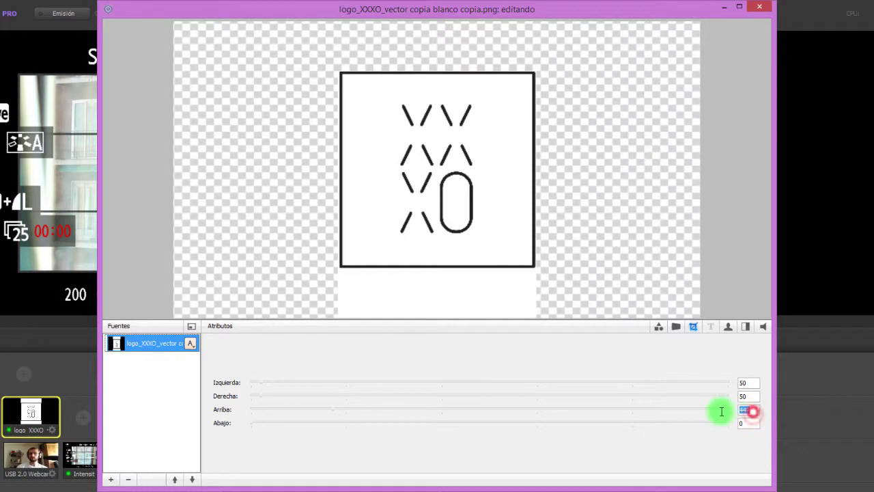
text(450)
key(Return)
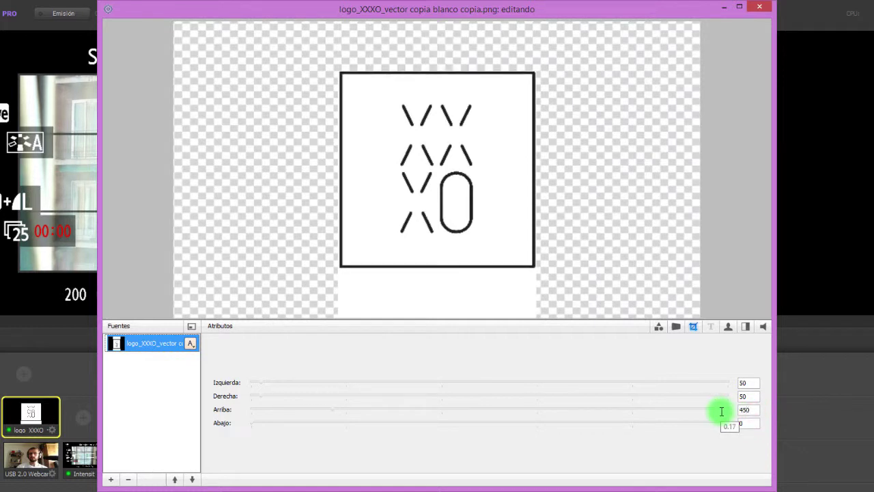
double_click(752, 425)
text(450)
key(Return)
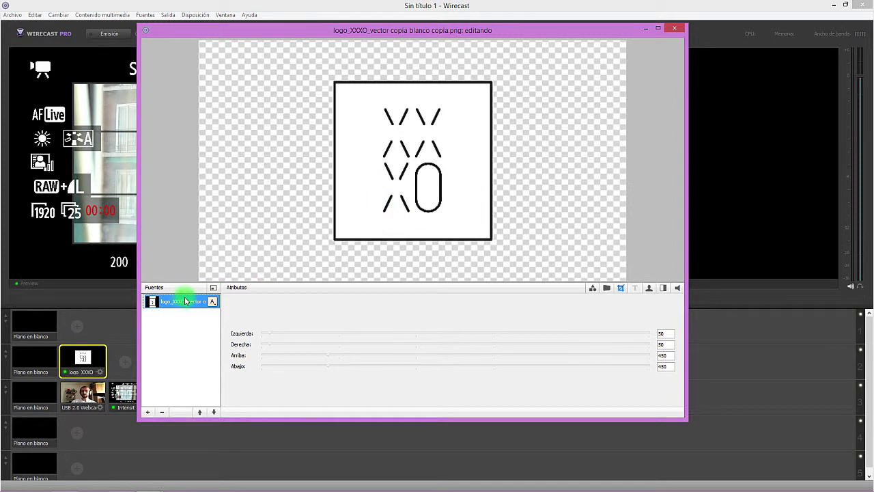
Step: Scale the logo down to a small bug in the upper-right corner of the frame and close the shot editor
click(607, 288)
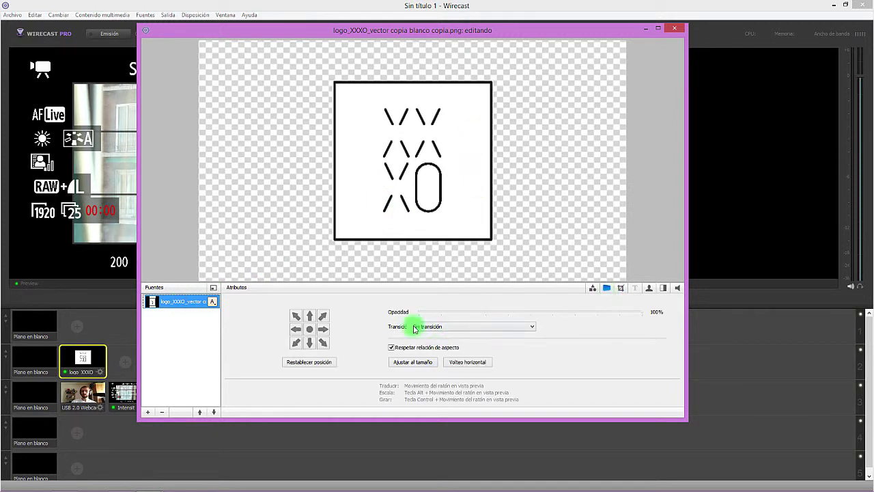
drag(427, 285, 438, 240)
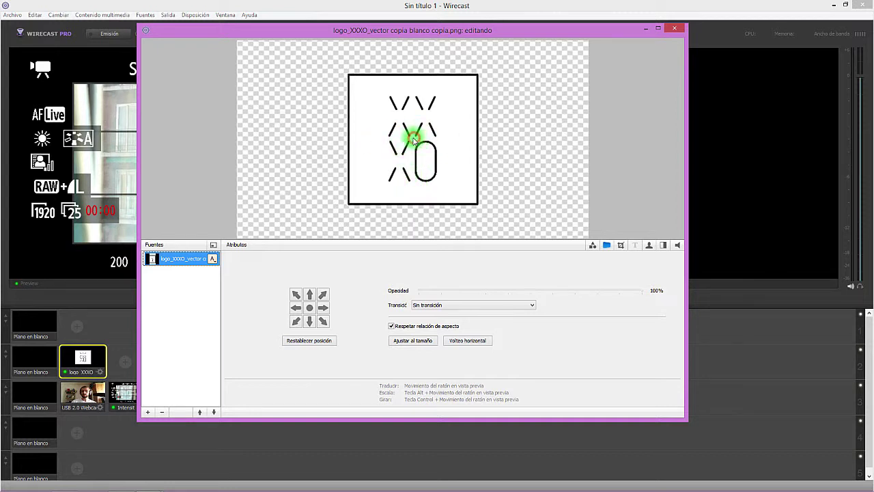
drag(410, 136, 433, 129)
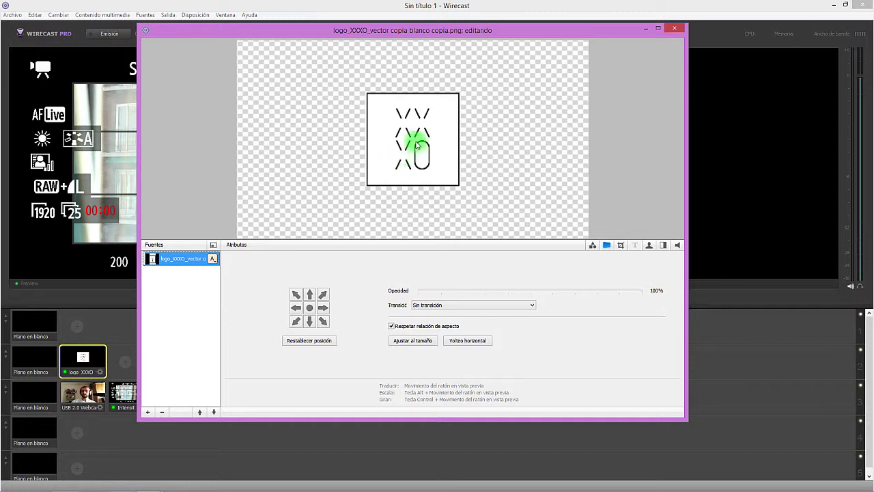
mouse_move(414, 143)
mouse_down()
mouse_move(386, 131)
mouse_move(396, 117)
mouse_move(426, 117)
mouse_move(451, 135)
mouse_move(416, 168)
mouse_move(398, 135)
mouse_move(433, 111)
mouse_move(412, 100)
mouse_move(578, 131)
mouse_move(378, 136)
mouse_move(400, 195)
mouse_move(448, 179)
mouse_move(407, 188)
mouse_up()
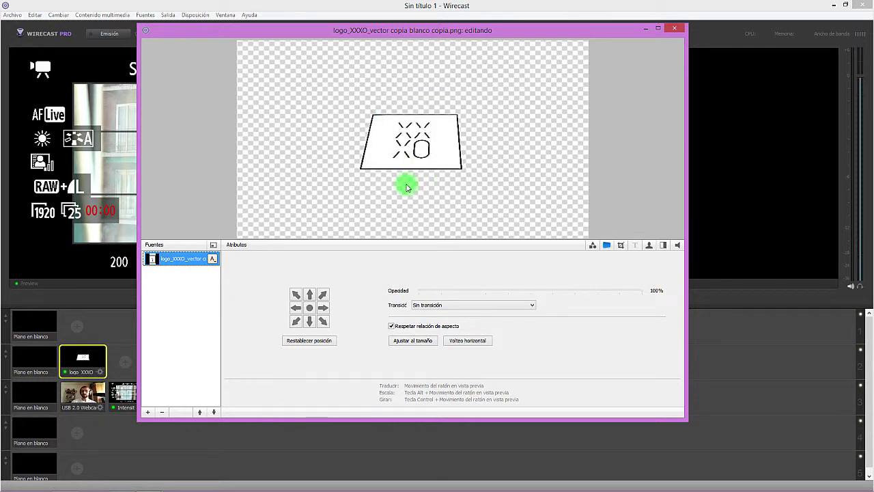
mouse_move(406, 187)
mouse_down()
mouse_move(433, 172)
mouse_move(411, 139)
mouse_move(426, 120)
mouse_move(413, 136)
mouse_move(573, 59)
mouse_up()
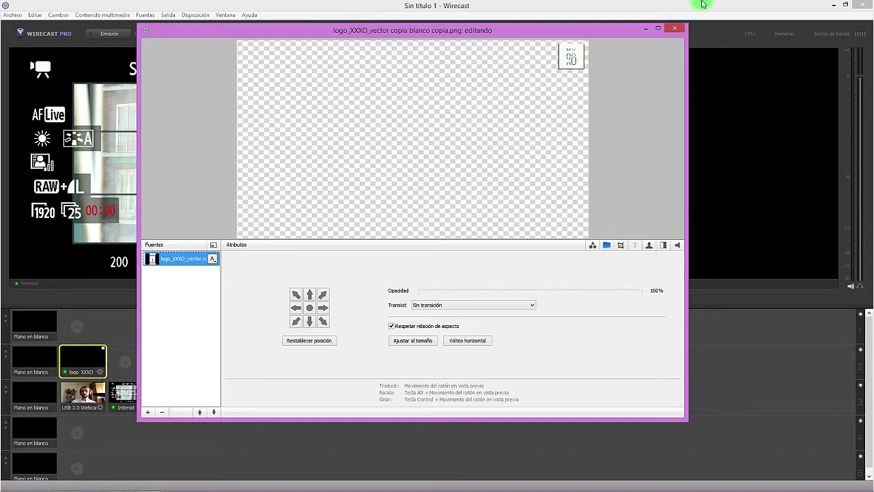
click(674, 28)
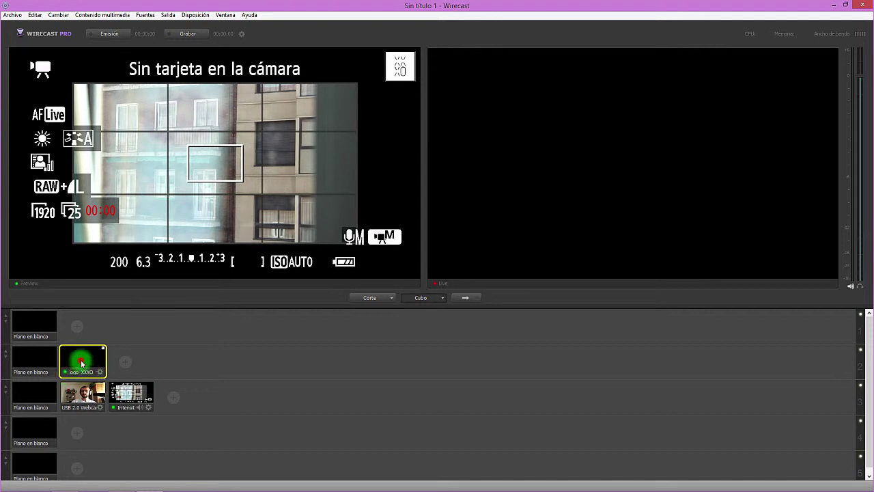
Step: Send the Intensity Shuttle_1 shot with the logo live using the Corte transition, and replace it with the webcam shot using Cubo
click(125, 395)
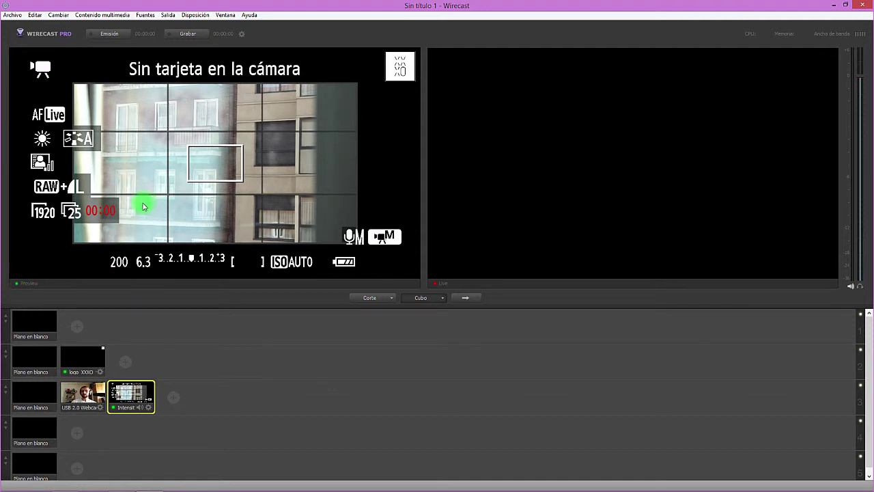
drag(72, 364, 133, 351)
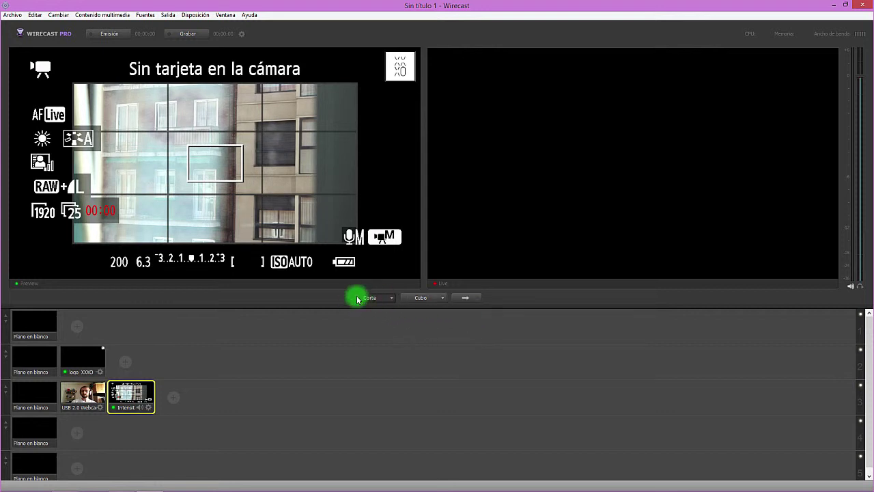
click(461, 300)
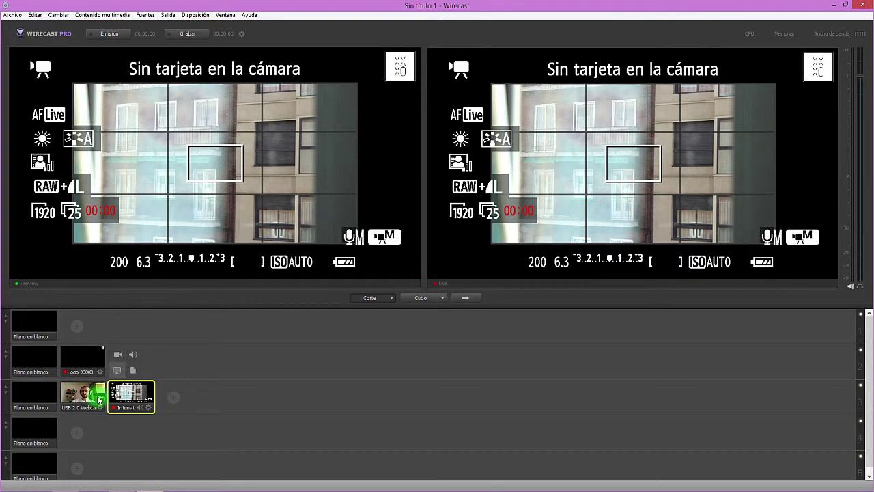
click(88, 394)
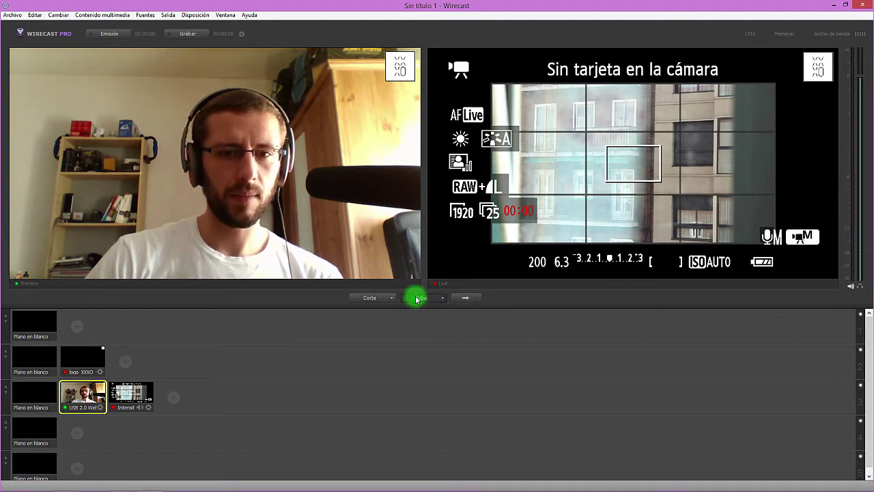
click(466, 299)
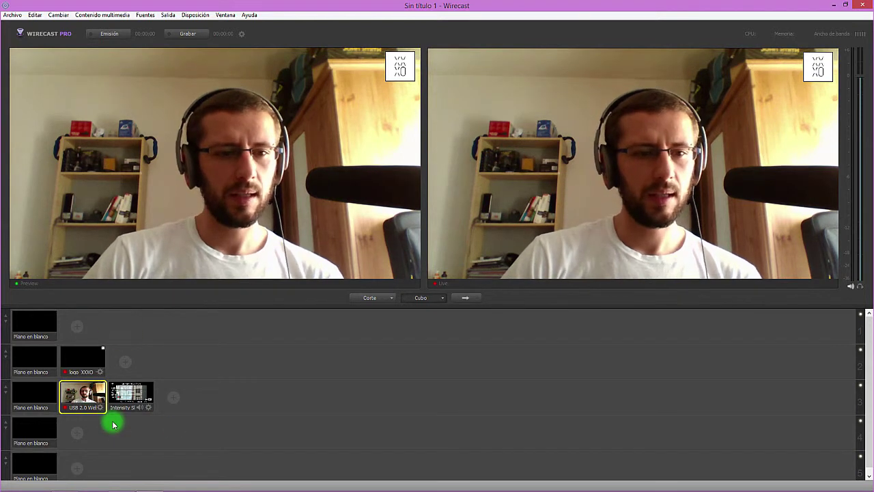
Step: Switch layer 2 from the logo to its blank shot (Plano en blanco) to clear the logo from the preview
click(82, 357)
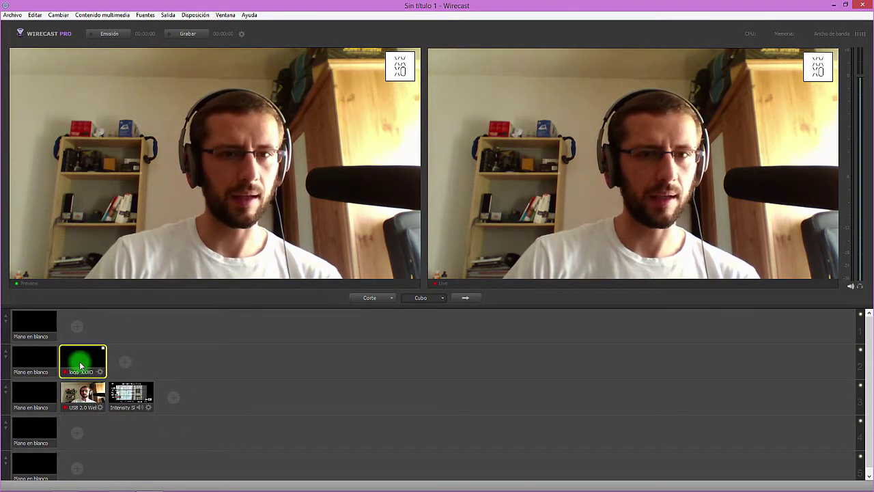
click(35, 359)
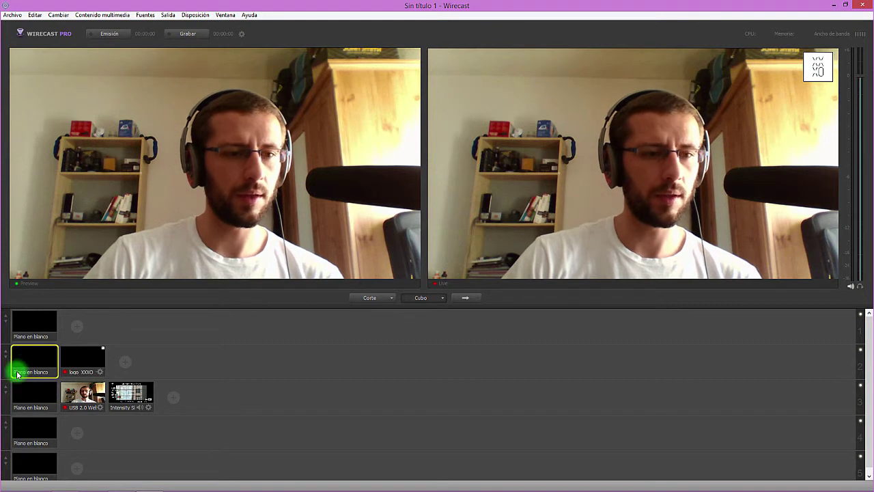
Step: Send the preview without the logo live and keep Cubo as the second transition
click(462, 298)
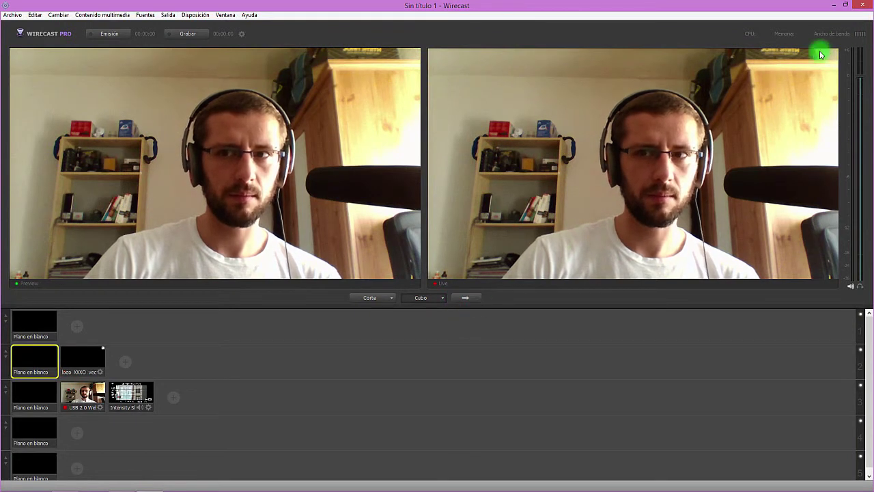
click(420, 299)
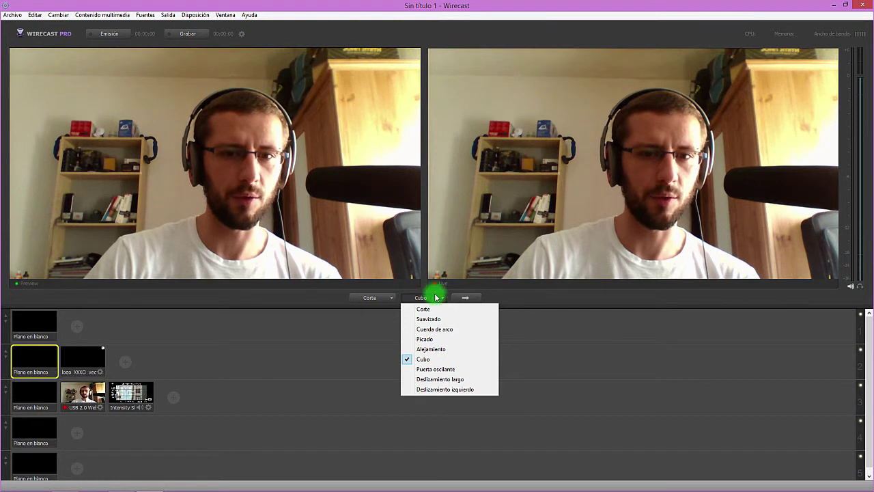
click(429, 360)
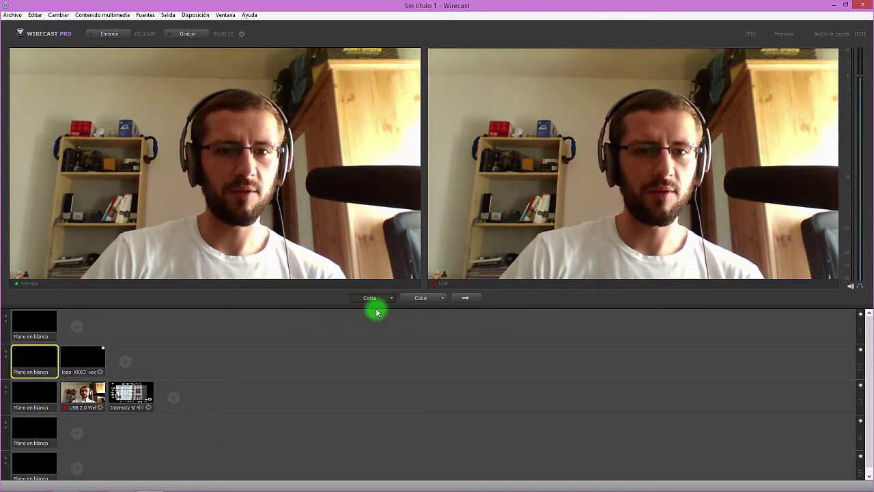
Step: Set the second transition to Cuerda de arco and use it to send the logo live, followed by the Intensity Shuttle_1 shot
click(414, 299)
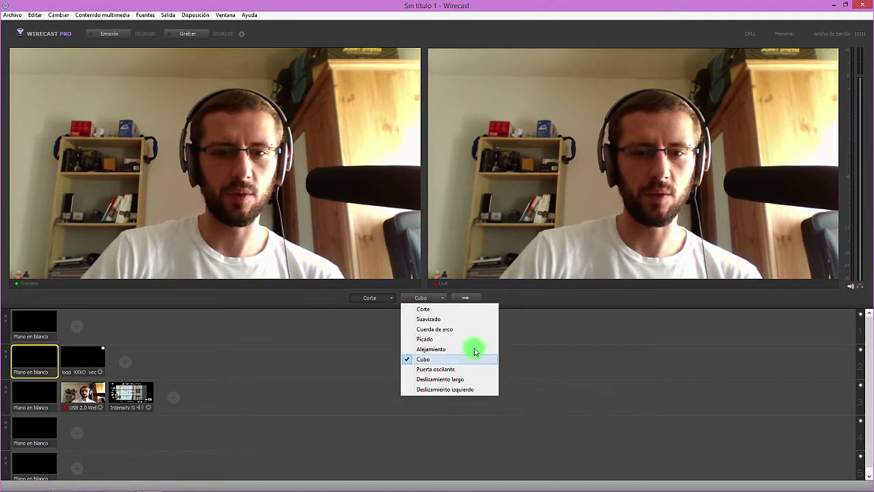
click(433, 329)
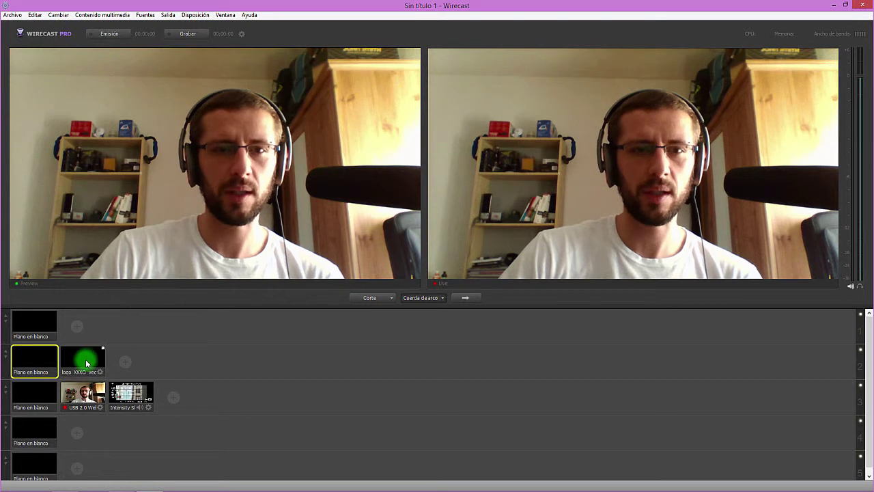
click(82, 359)
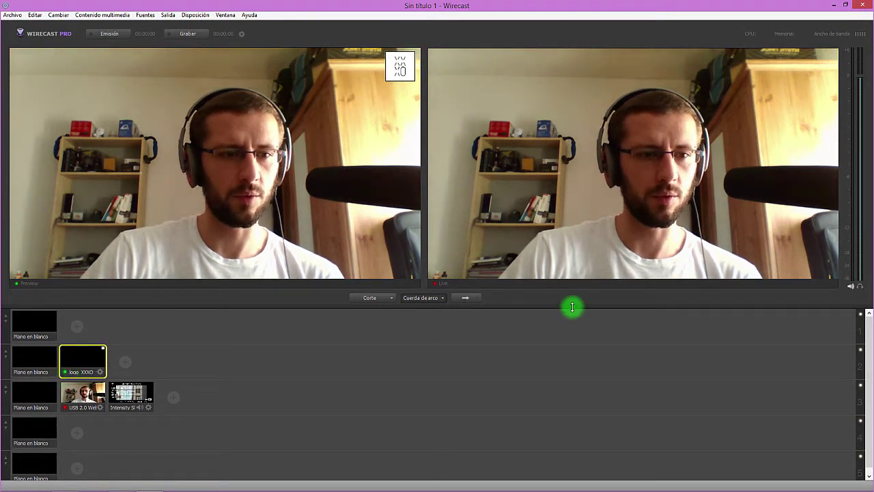
click(463, 298)
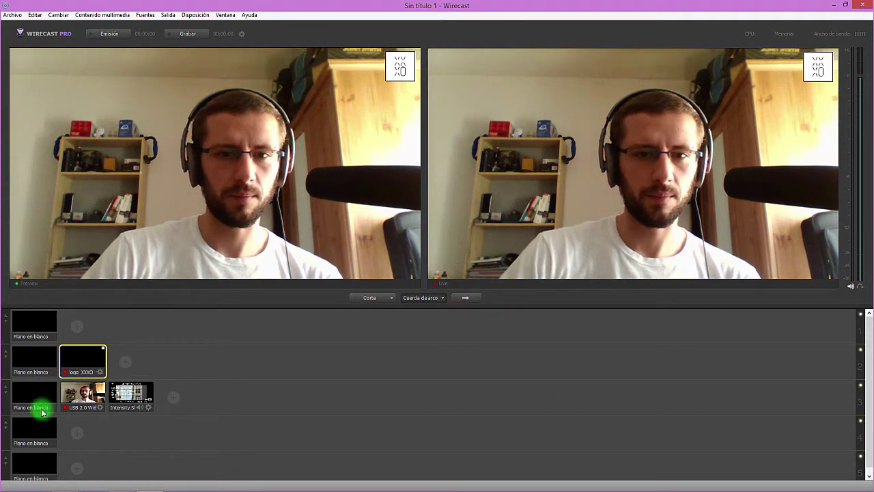
click(127, 394)
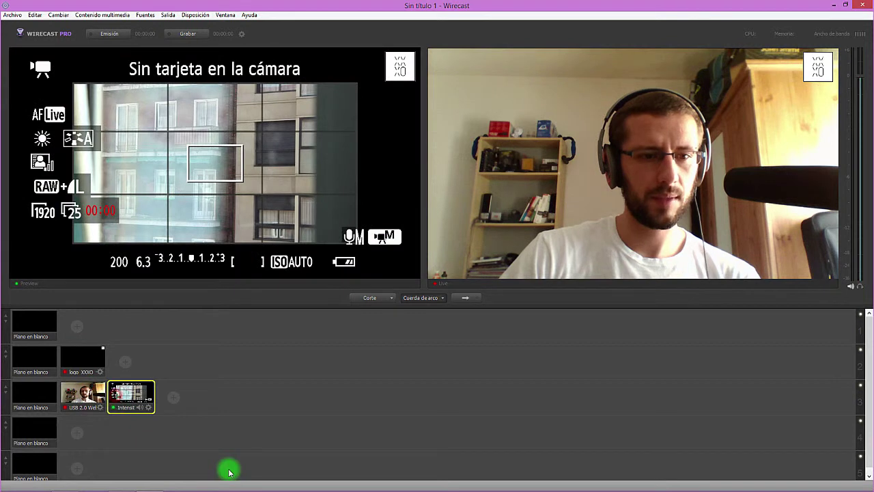
click(465, 298)
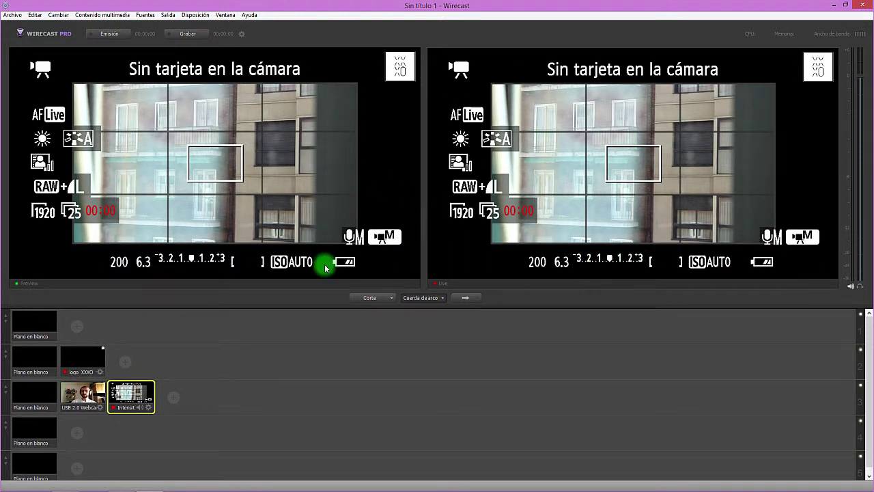
Step: Choose the blank shot (Plano en blanco) on all five layers and send the empty composition live
click(20, 318)
click(25, 362)
click(26, 396)
click(25, 428)
click(32, 468)
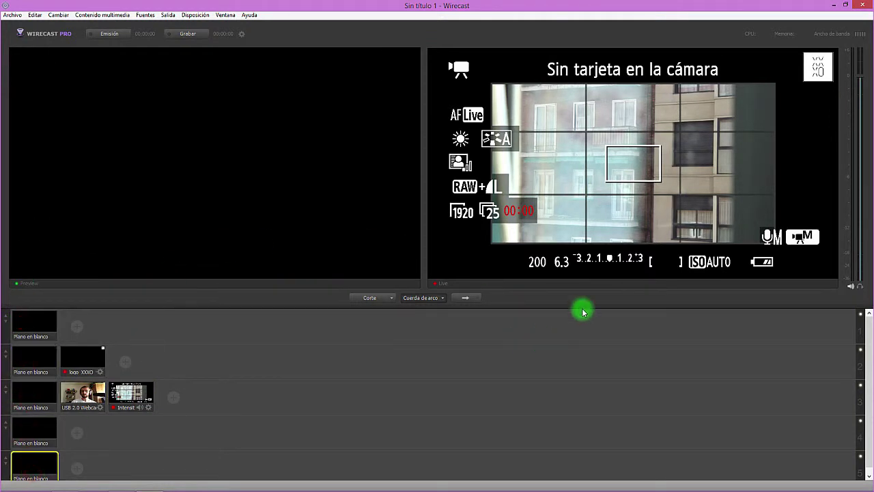
click(462, 299)
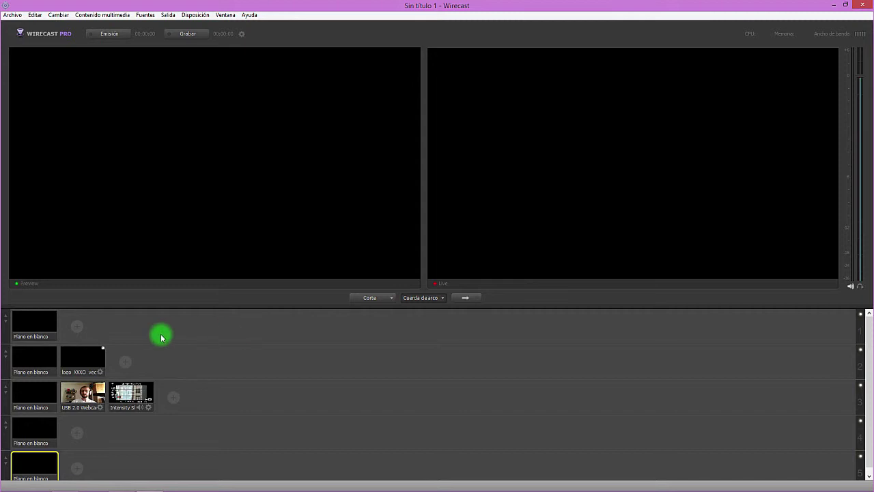
Step: Put the logo shot in the preview and move it from layer 2 up to layer 1
click(41, 393)
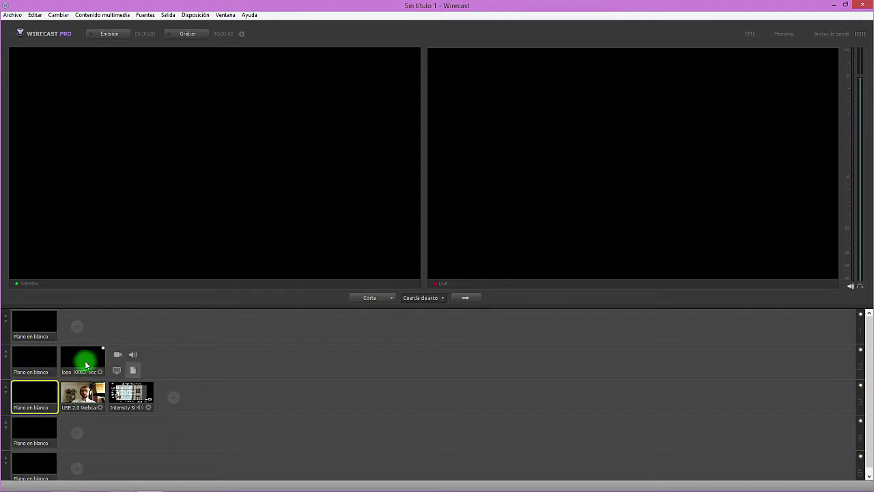
mouse_move(75, 341)
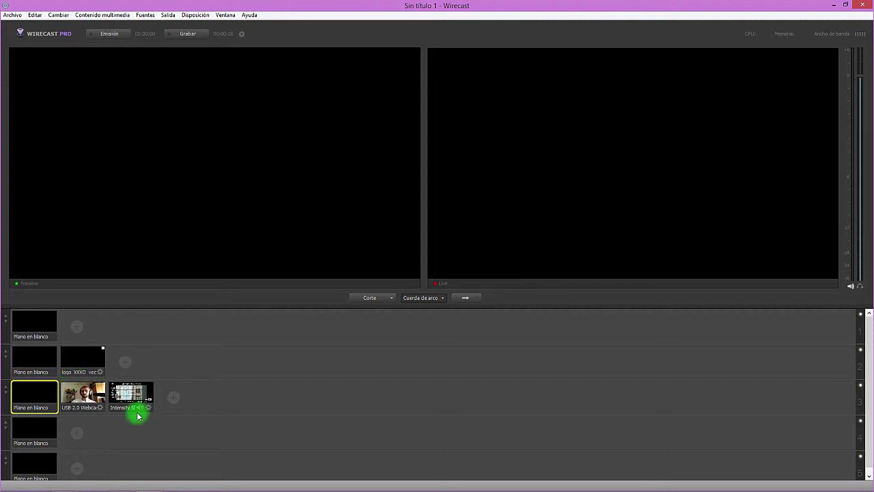
click(77, 358)
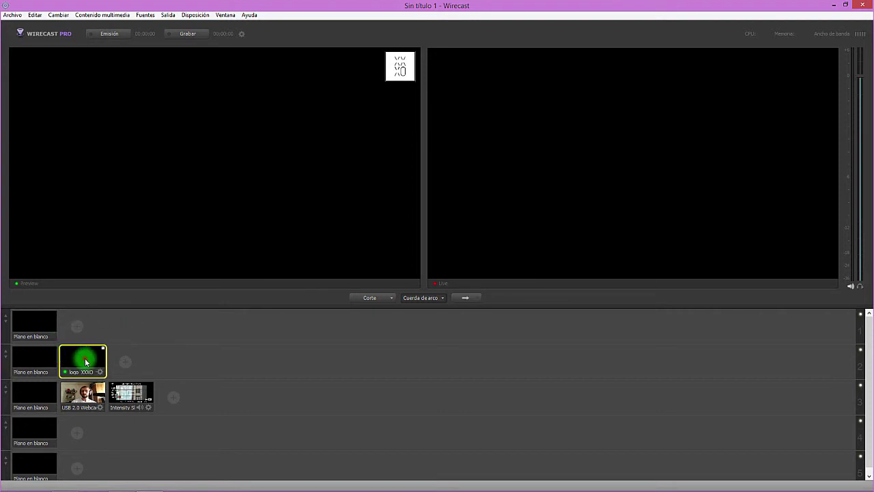
drag(85, 360, 106, 327)
drag(107, 326, 107, 323)
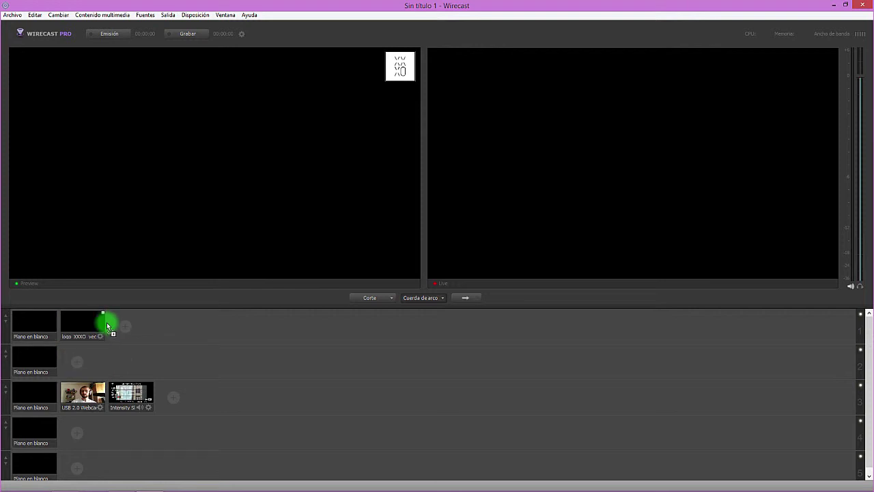
Step: Move the logo shot from layer 1 to Capa maestra 2 with the Mover a capa command
click(79, 332)
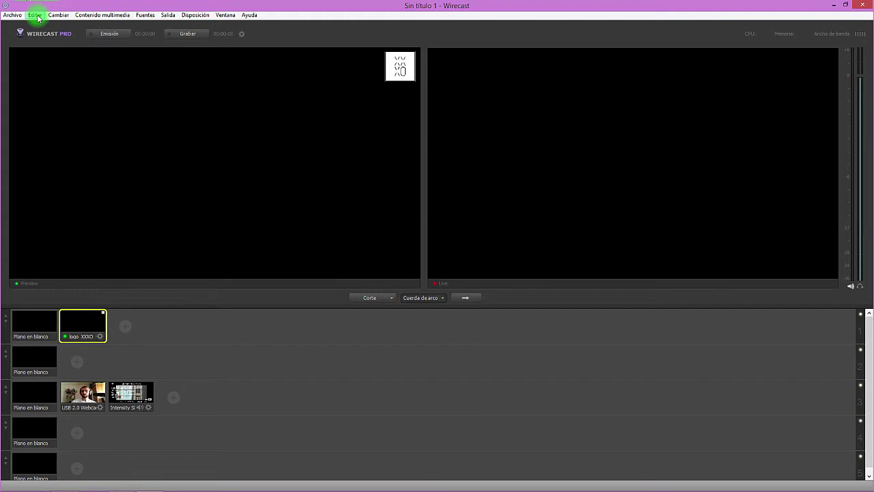
click(34, 15)
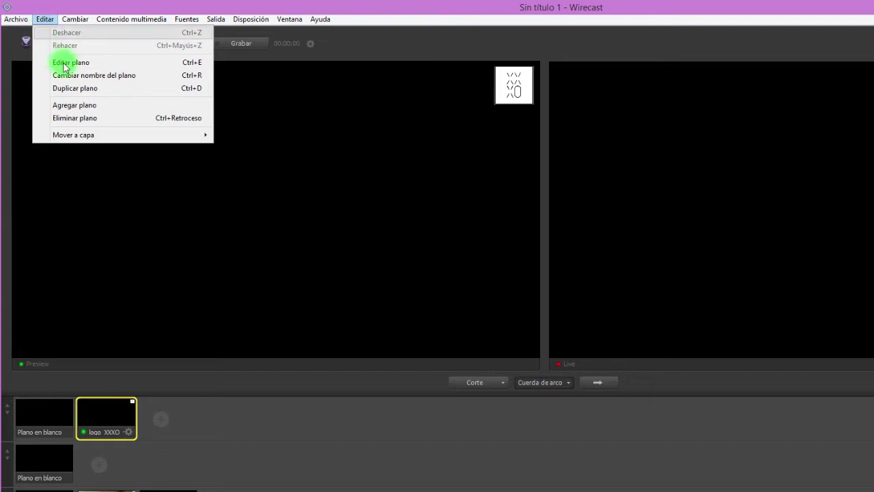
mouse_move(101, 137)
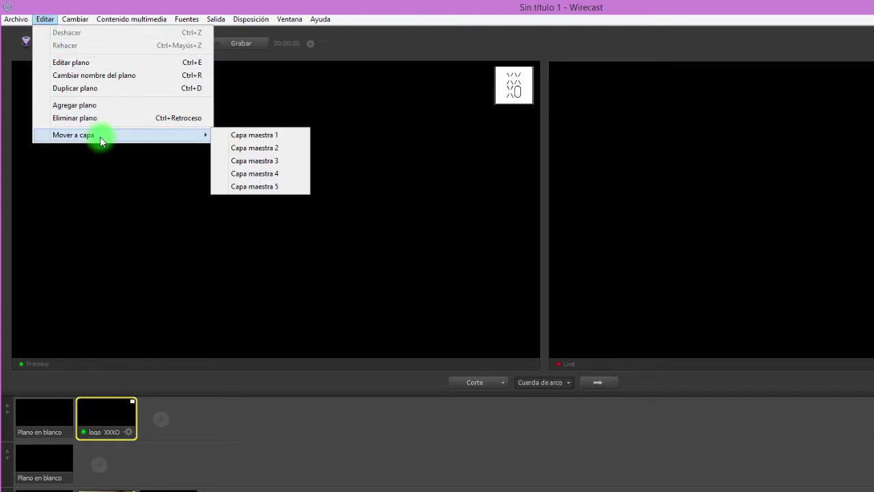
click(114, 417)
click(45, 19)
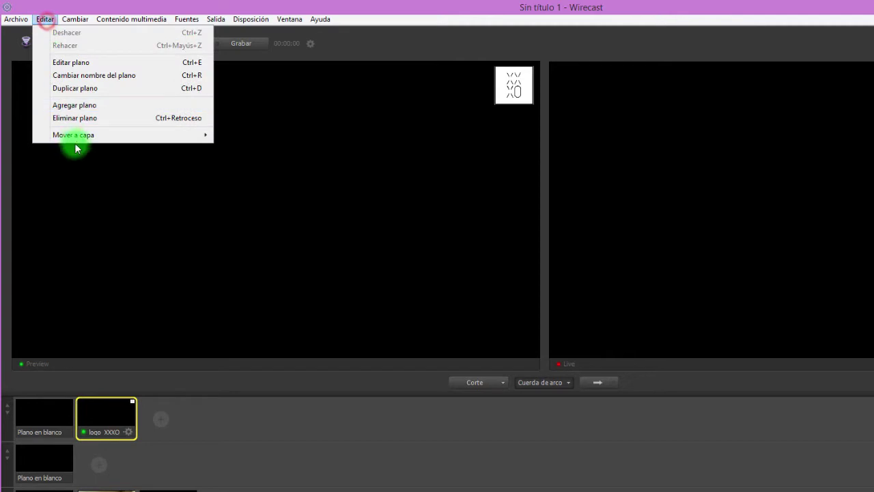
click(73, 135)
click(281, 146)
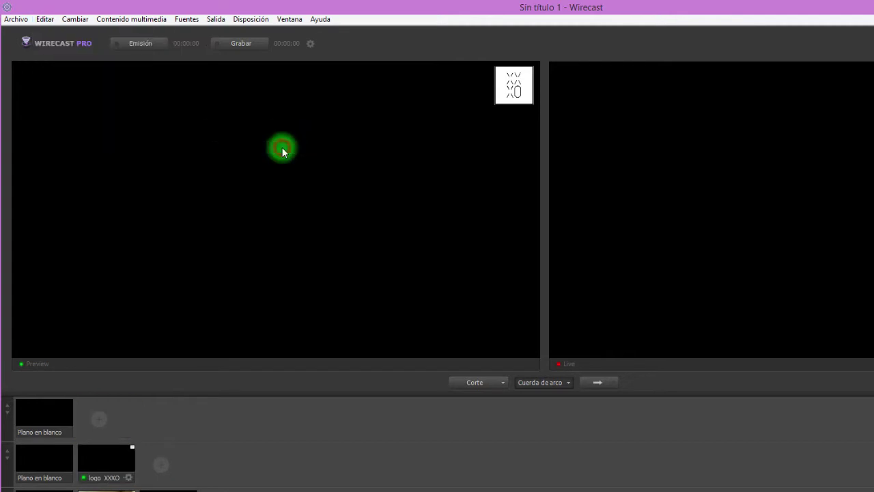
Step: Return the logo shot to Capa maestra 1 with the Mover a capa command
click(107, 458)
click(45, 19)
click(74, 135)
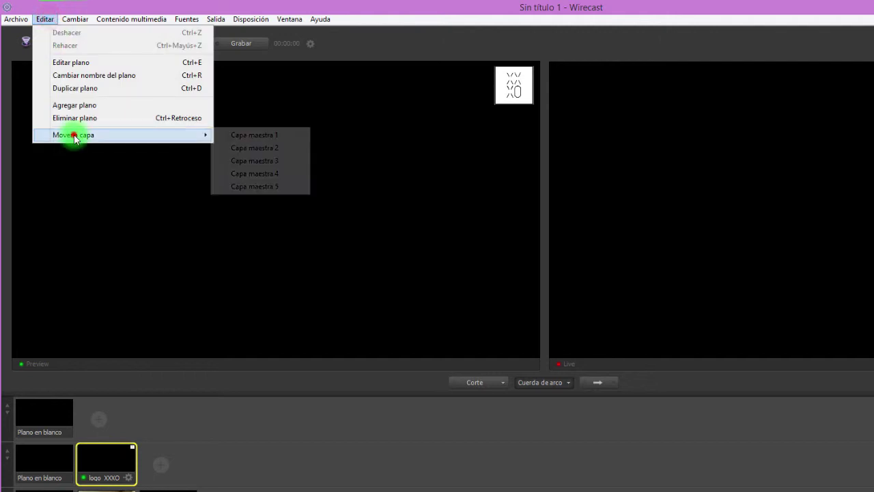
click(235, 134)
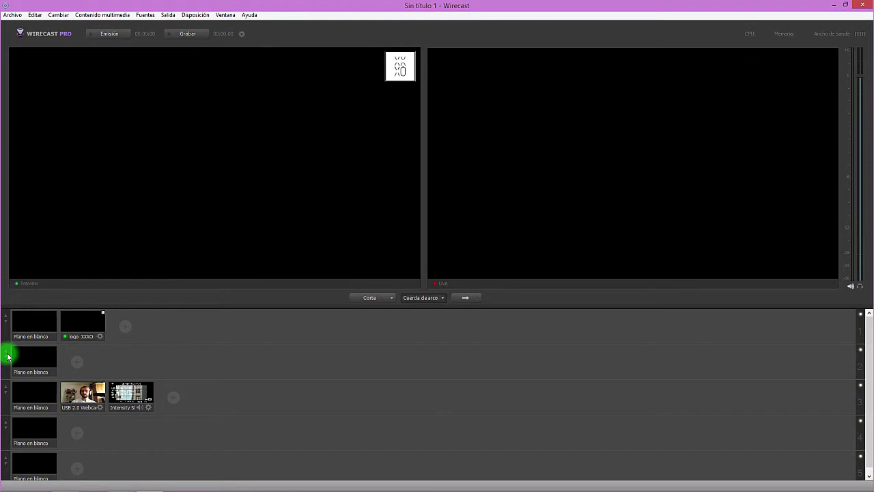
Step: Enlarge layer 3's shot thumbnails and preview its webcam shot, followed by the Intensity Shuttle_1 shot
click(7, 352)
click(5, 360)
click(7, 392)
click(5, 389)
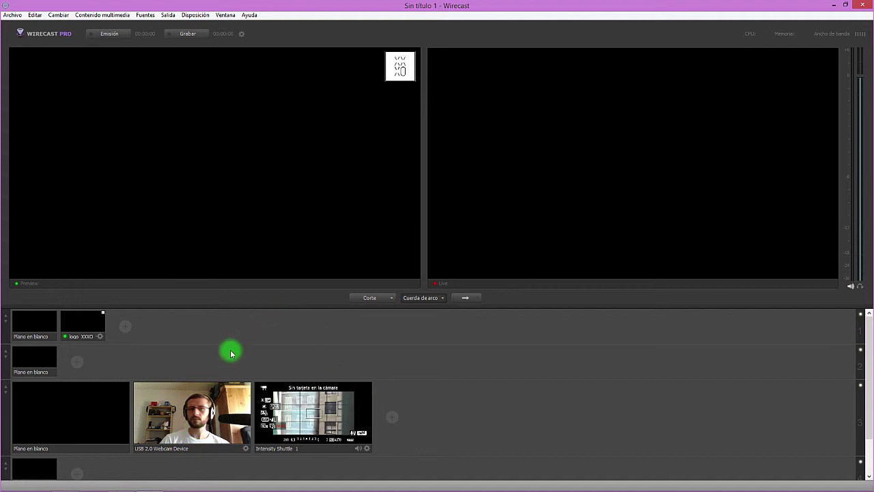
click(226, 402)
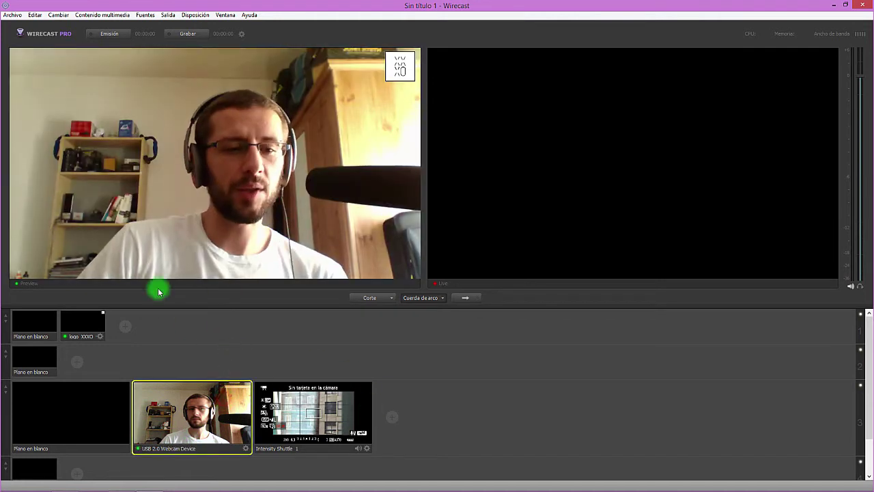
click(313, 413)
Step: Turn on dynamic icons (Iconos dinámicos) in the Rendimiento section of the preferences
click(12, 14)
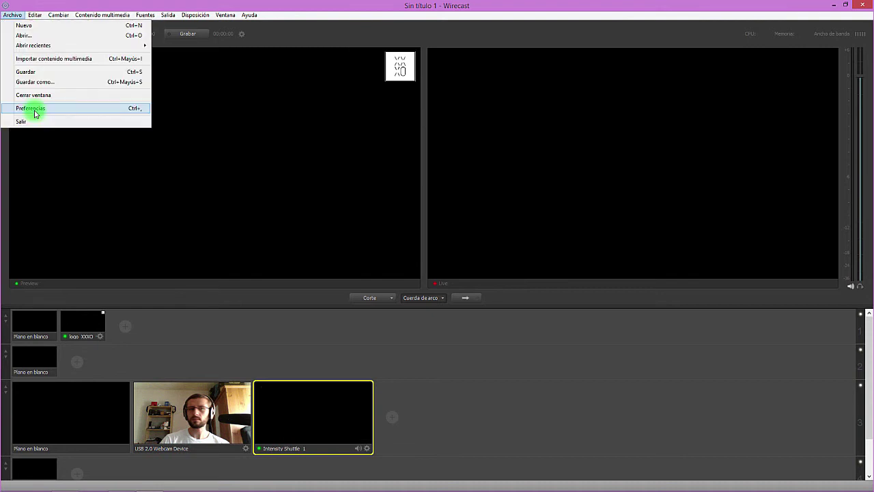
click(34, 111)
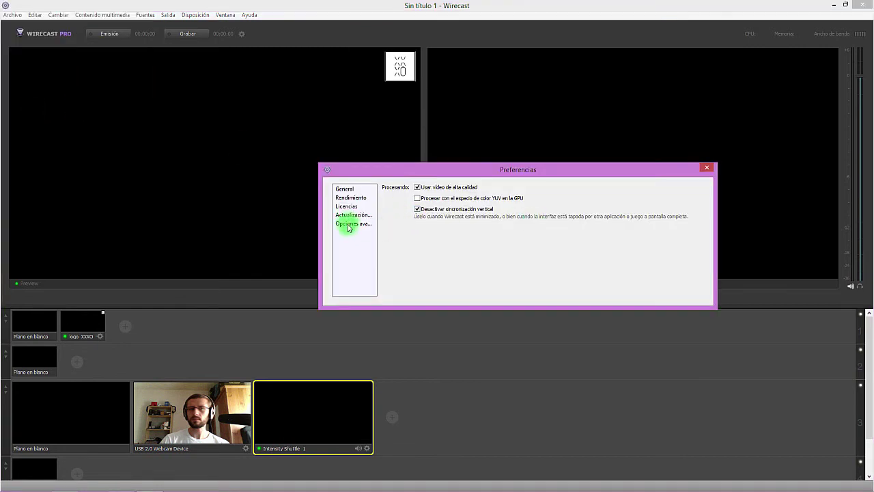
click(348, 216)
click(347, 225)
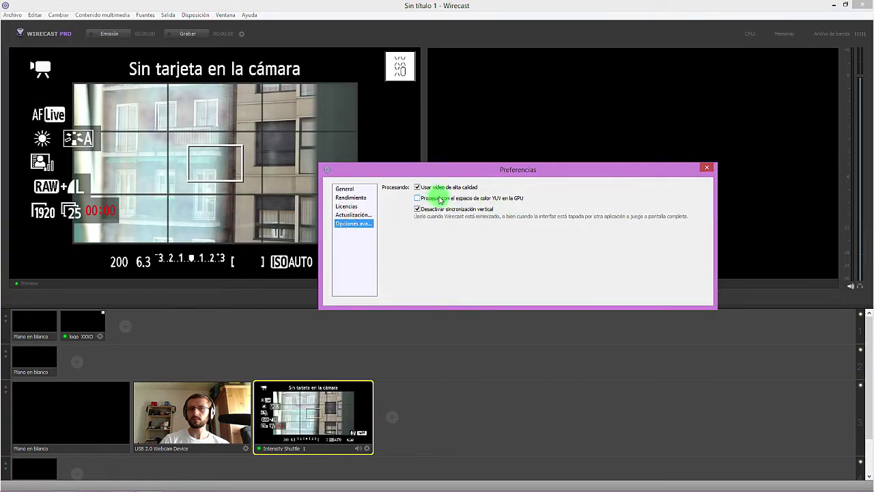
click(351, 197)
click(345, 188)
click(351, 198)
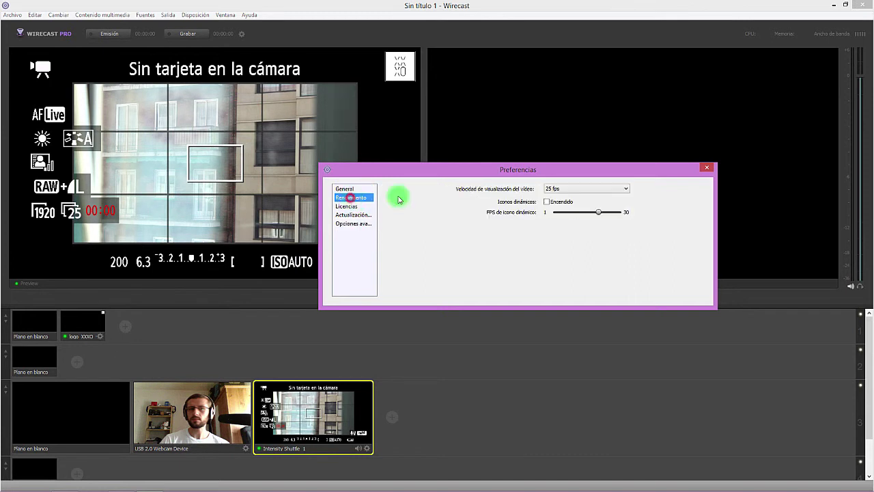
click(547, 203)
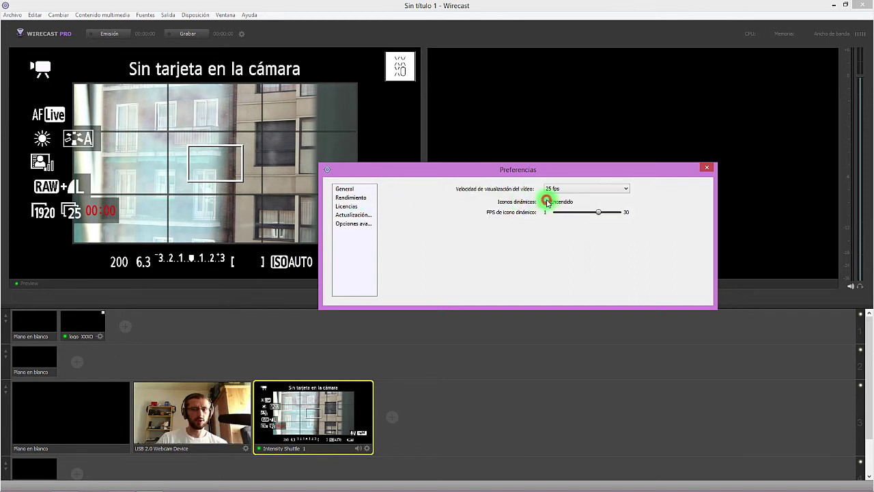